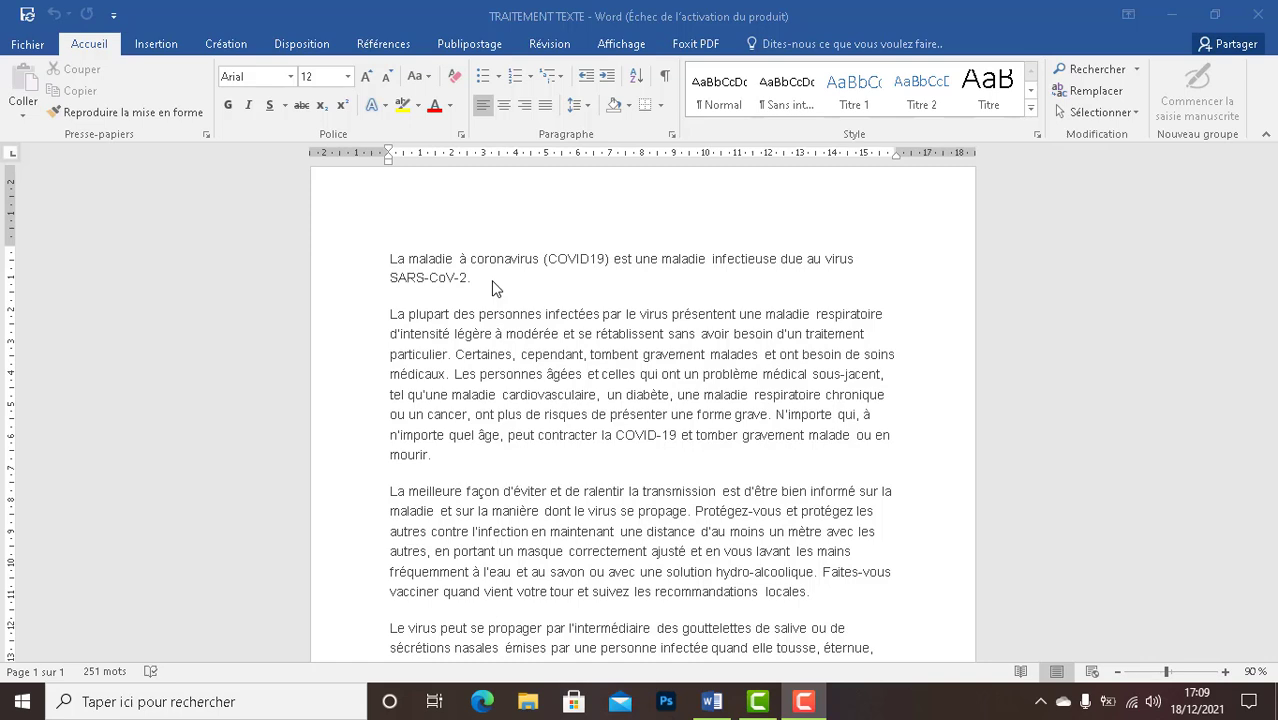
- Try selecting the text from the opening sentence through the end of the paragraph on the virus's spread, and clear the selection
left_click(424, 275)
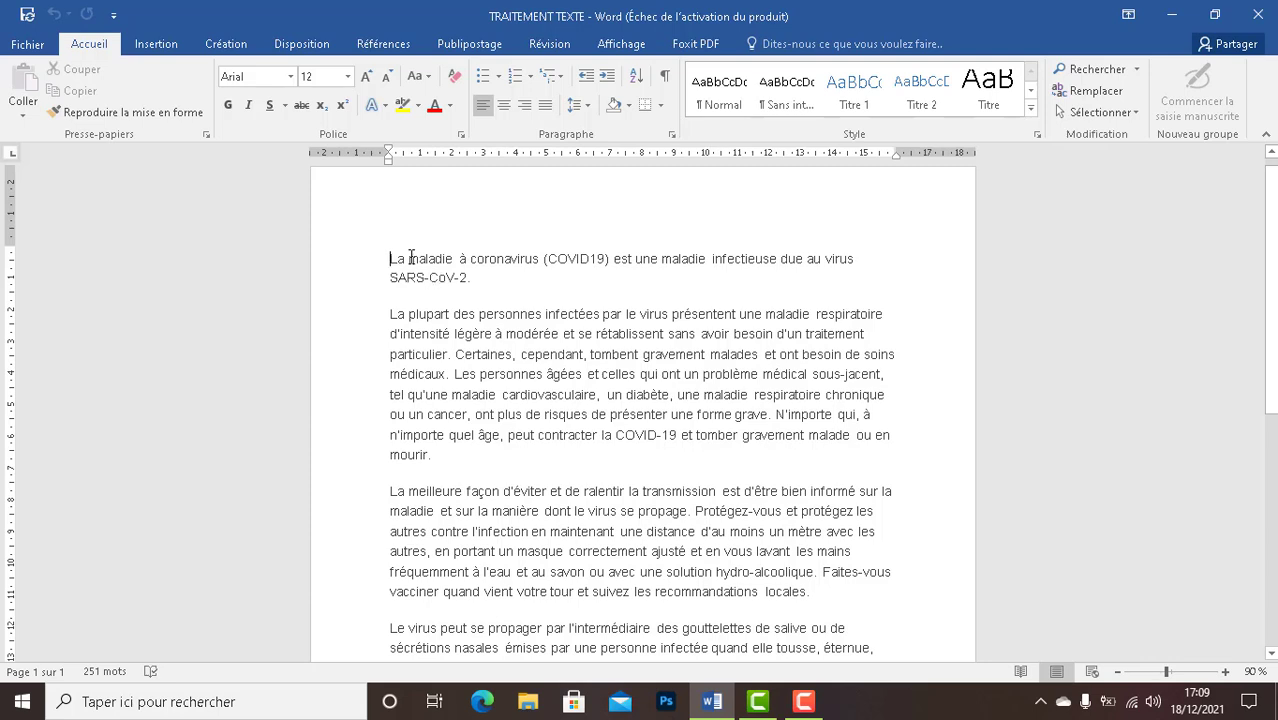
left_click(497, 393, "shift")
key("shift+Down")
key("shift+Down")
key("shift+Down")
key("shift+Down")
key("shift+Down")
key("shift+Down")
key("shift+Down")
key("shift+Down")
key("shift+Down")
key("shift+Down")
key("shift+Down")
key("shift+Down")
key("shift+Down")
key("shift+Down")
key("shift+Down")
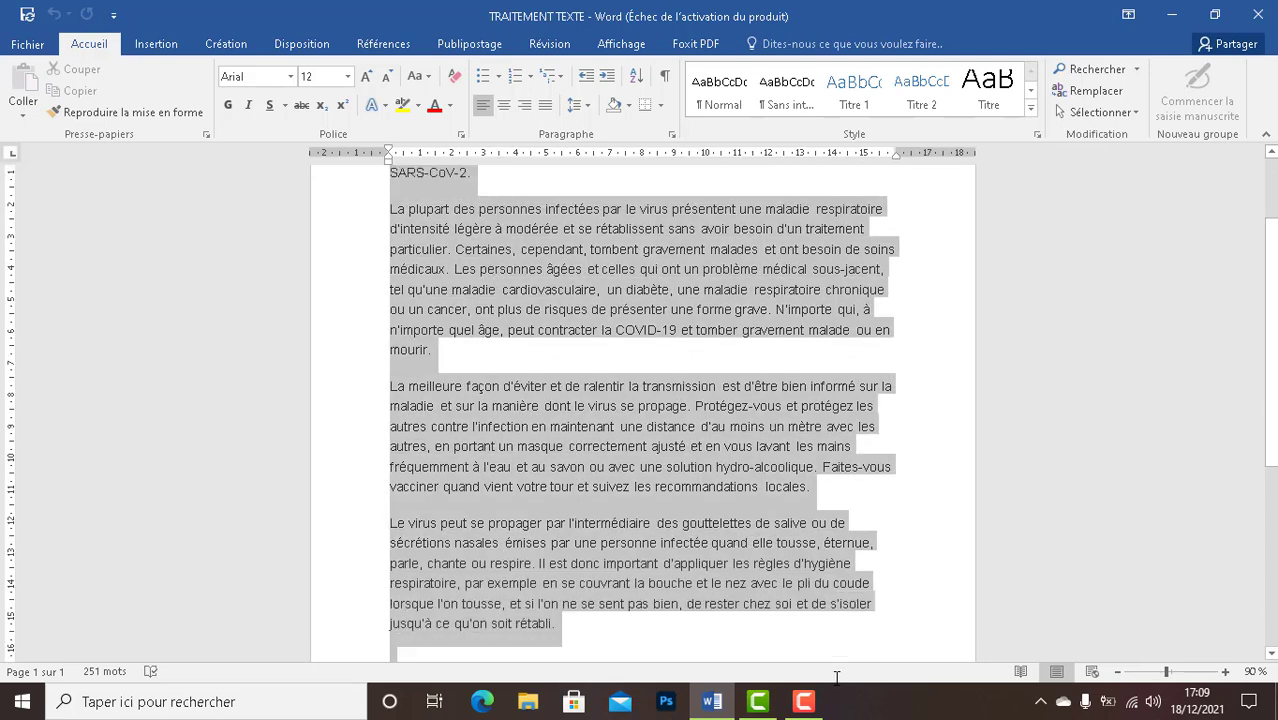
scroll(614, 473, "up", 3)
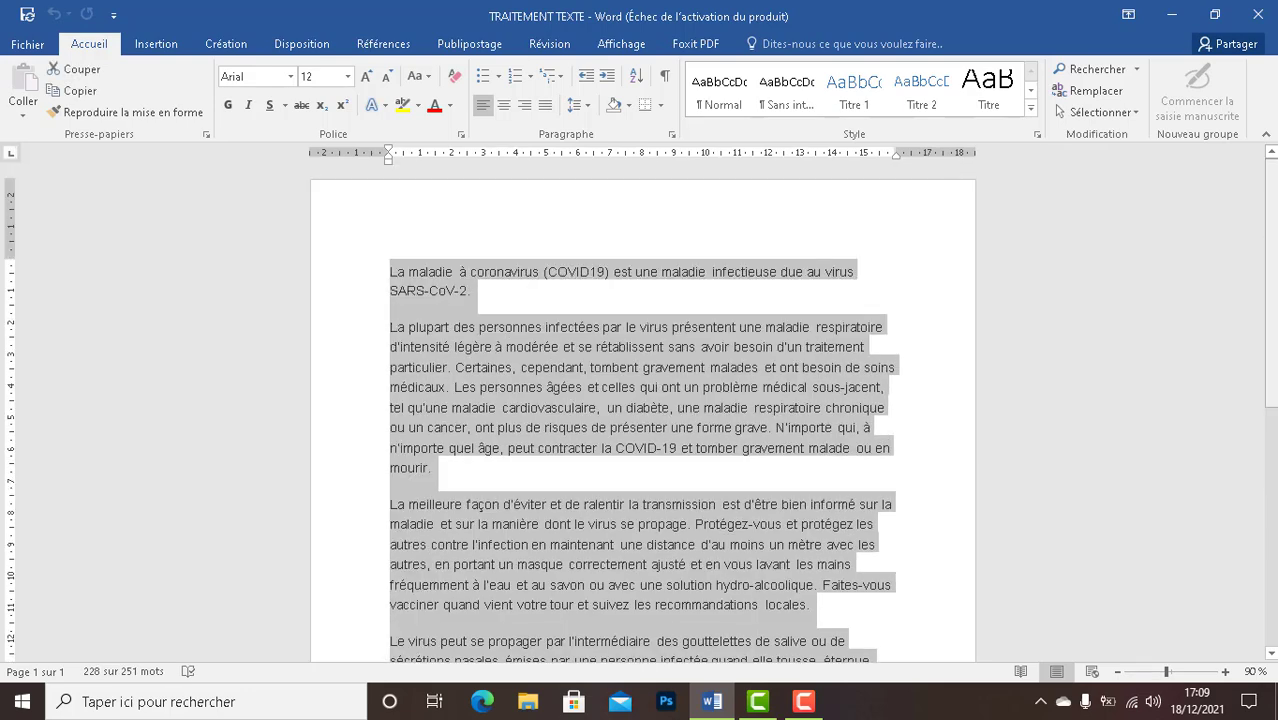
left_click(614, 473)
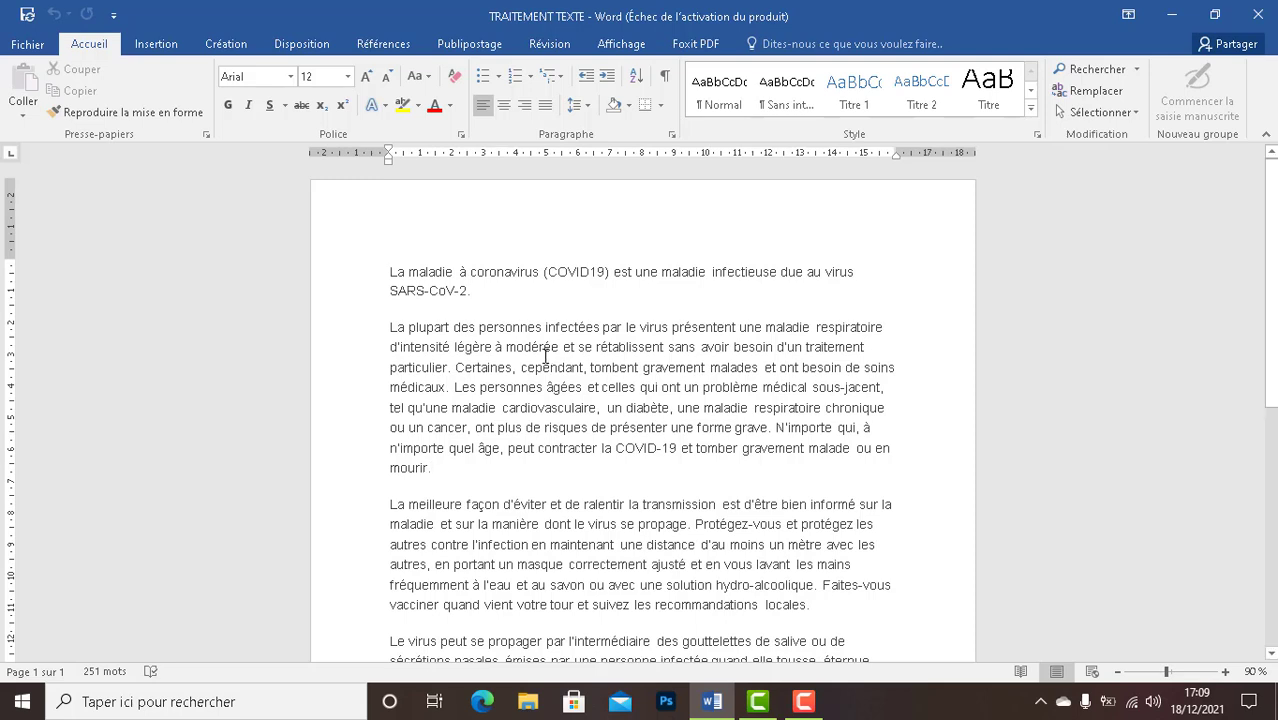
- Try selecting the opening paragraph, the whole document and a block of lines starting at the opening sentence
left_click_drag(1272, 234, 1274, 246)
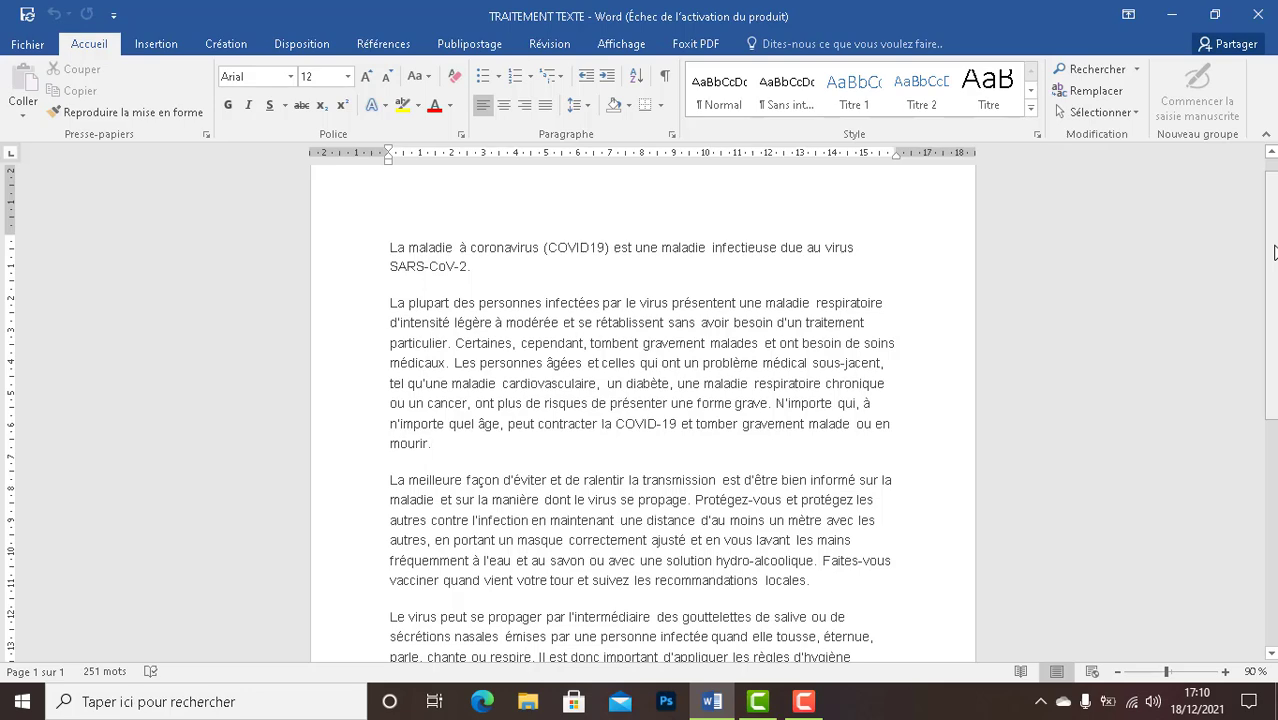
scroll(1149, 243, "down", 1)
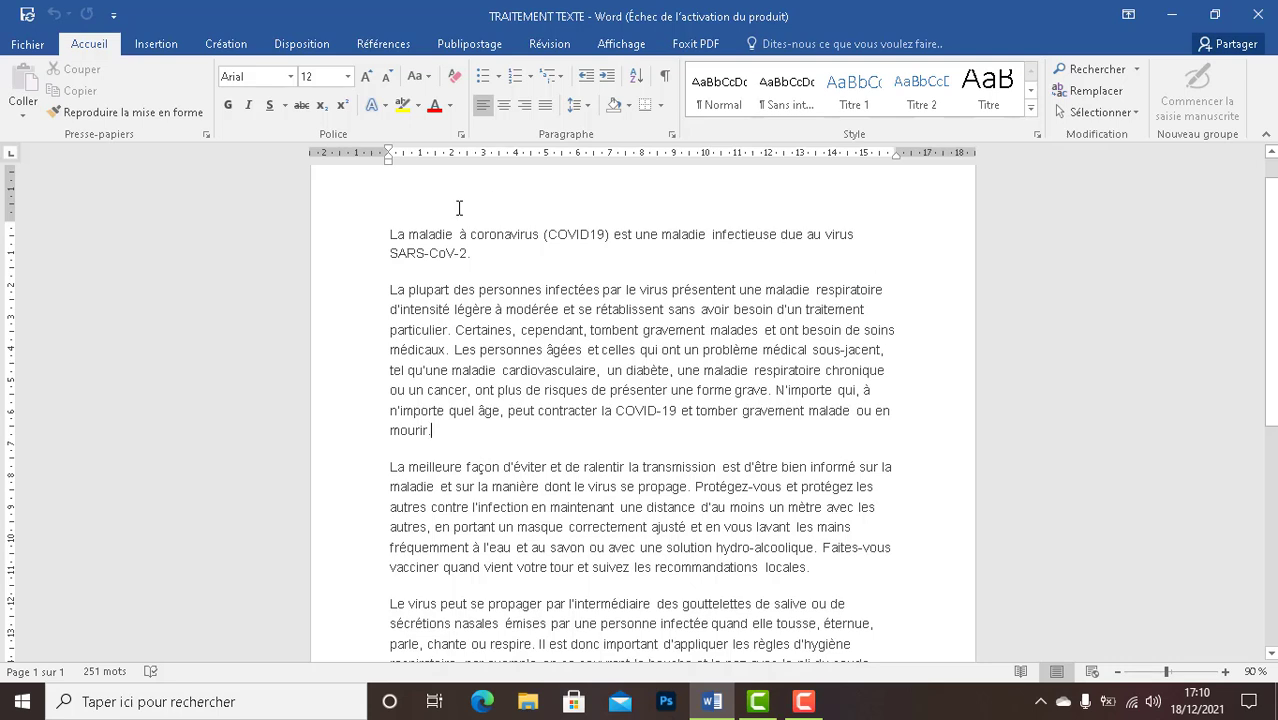
triple_click(391, 234)
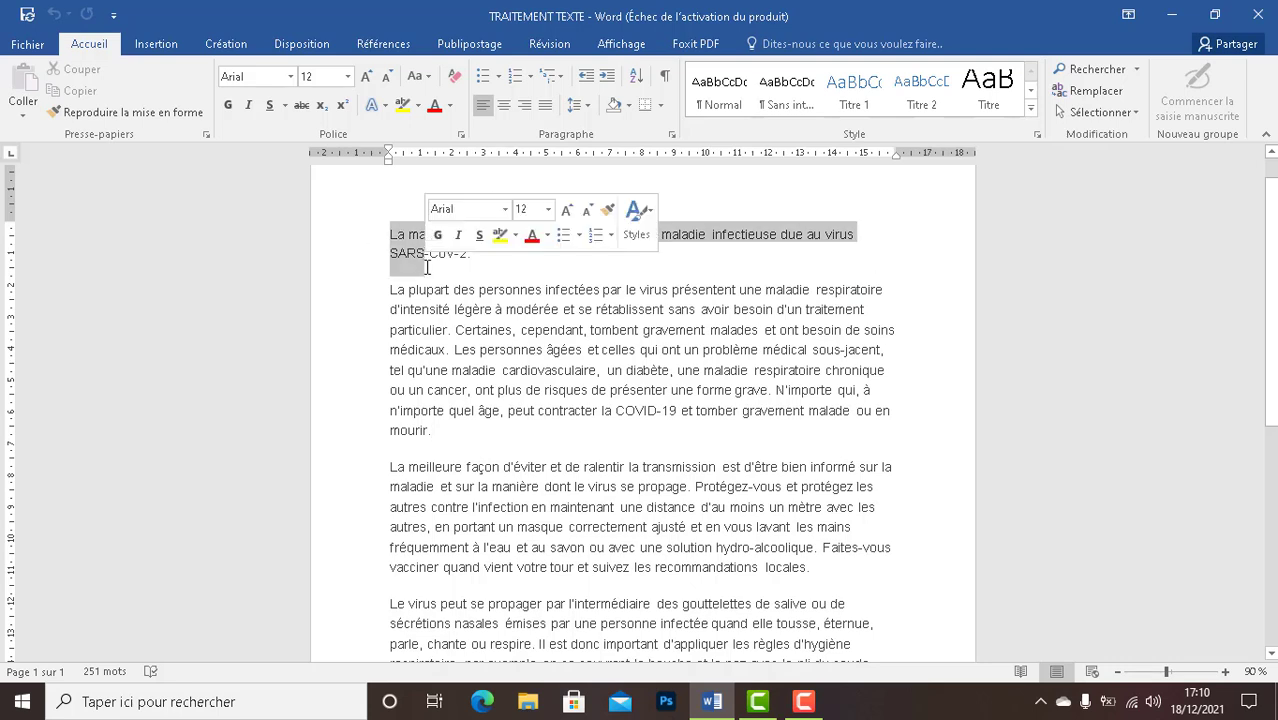
left_click(444, 329)
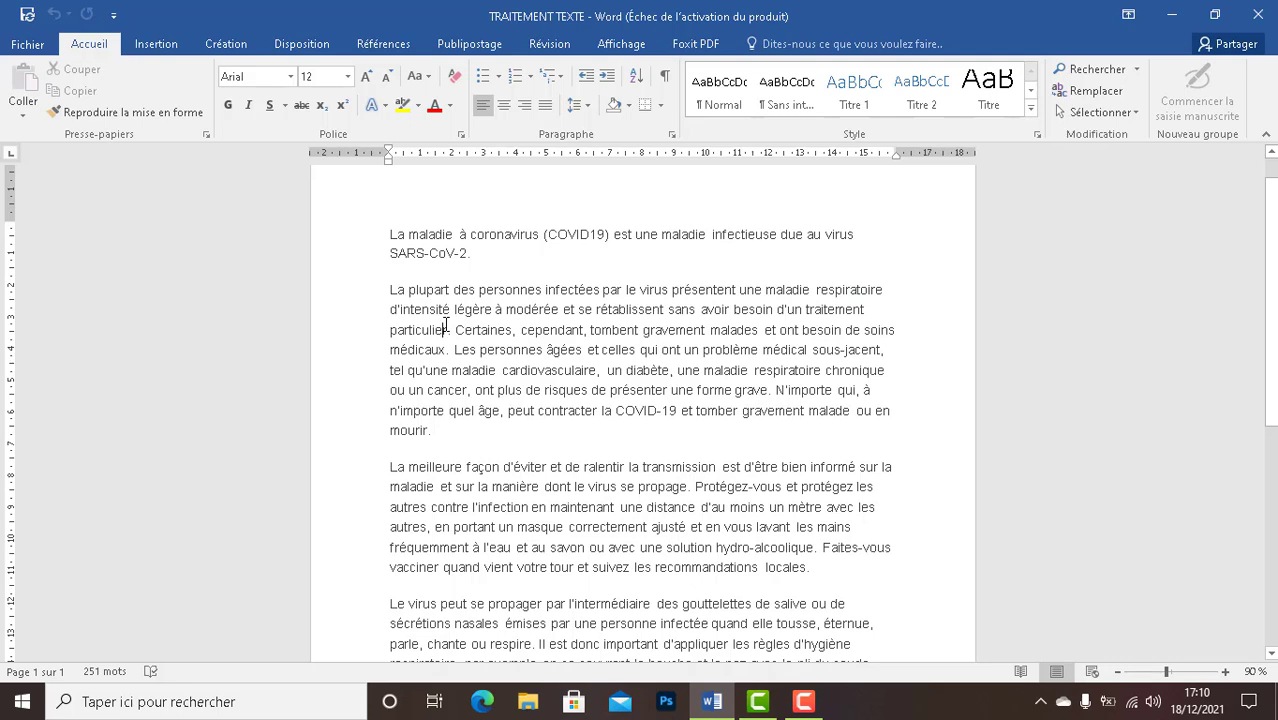
key("ctrl+a")
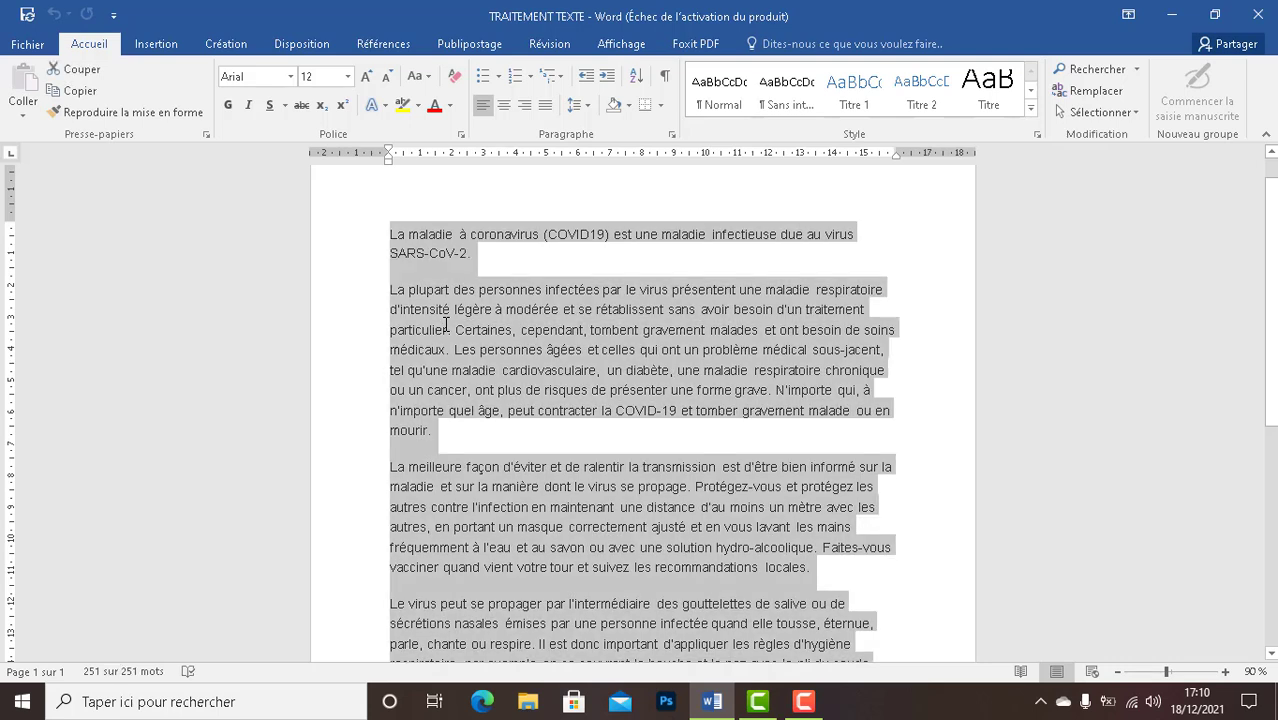
left_click(398, 262)
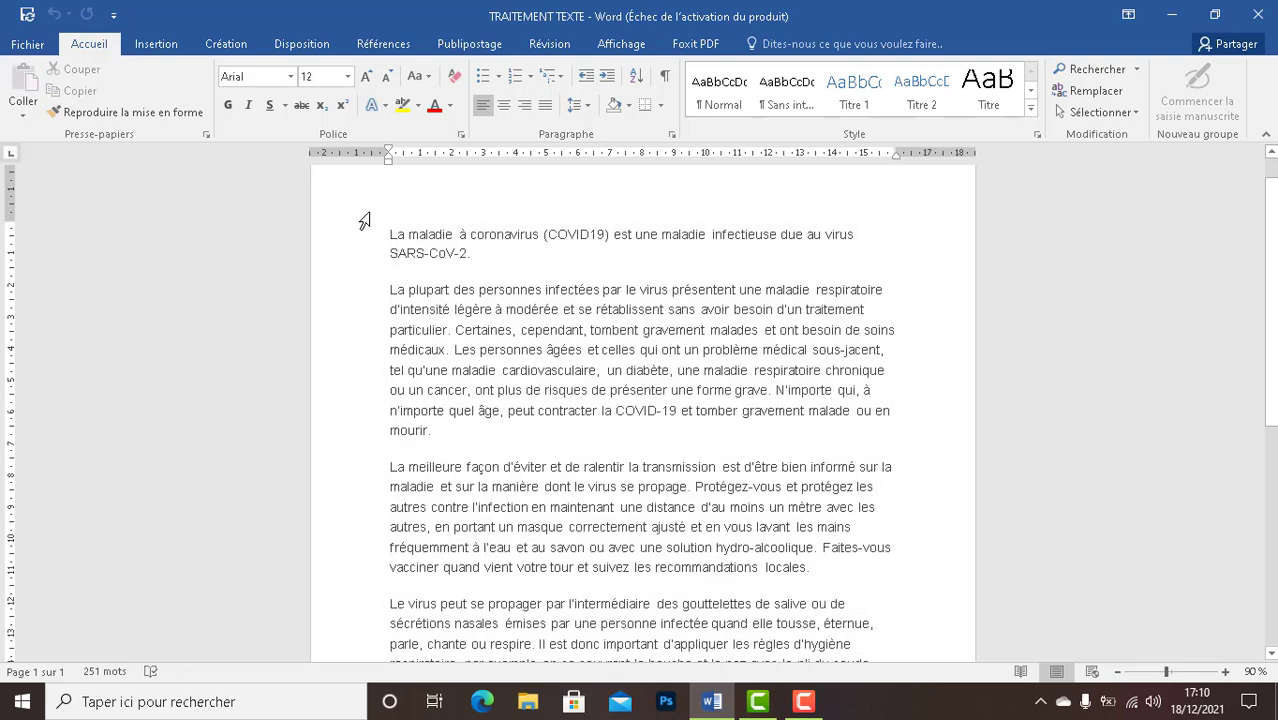
left_click_drag(364, 220, 541, 492)
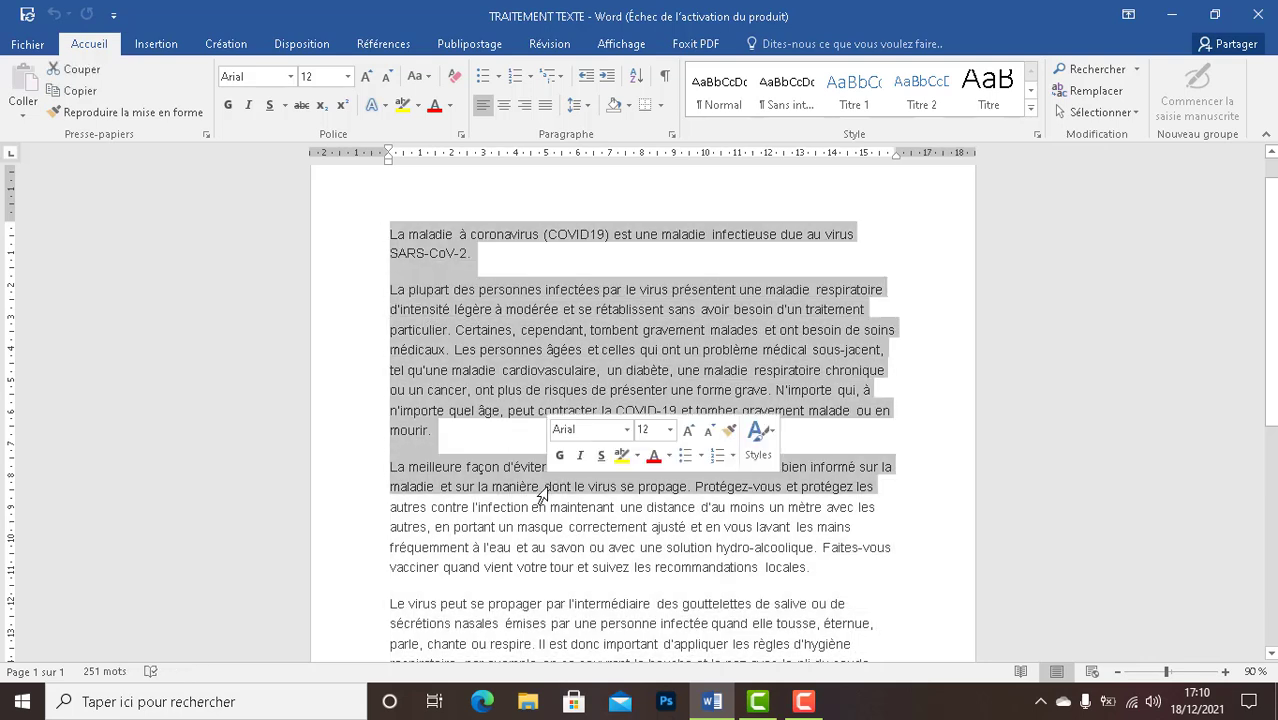
- Set the font of the whole document to Times New Roman
key("ctrl+a")
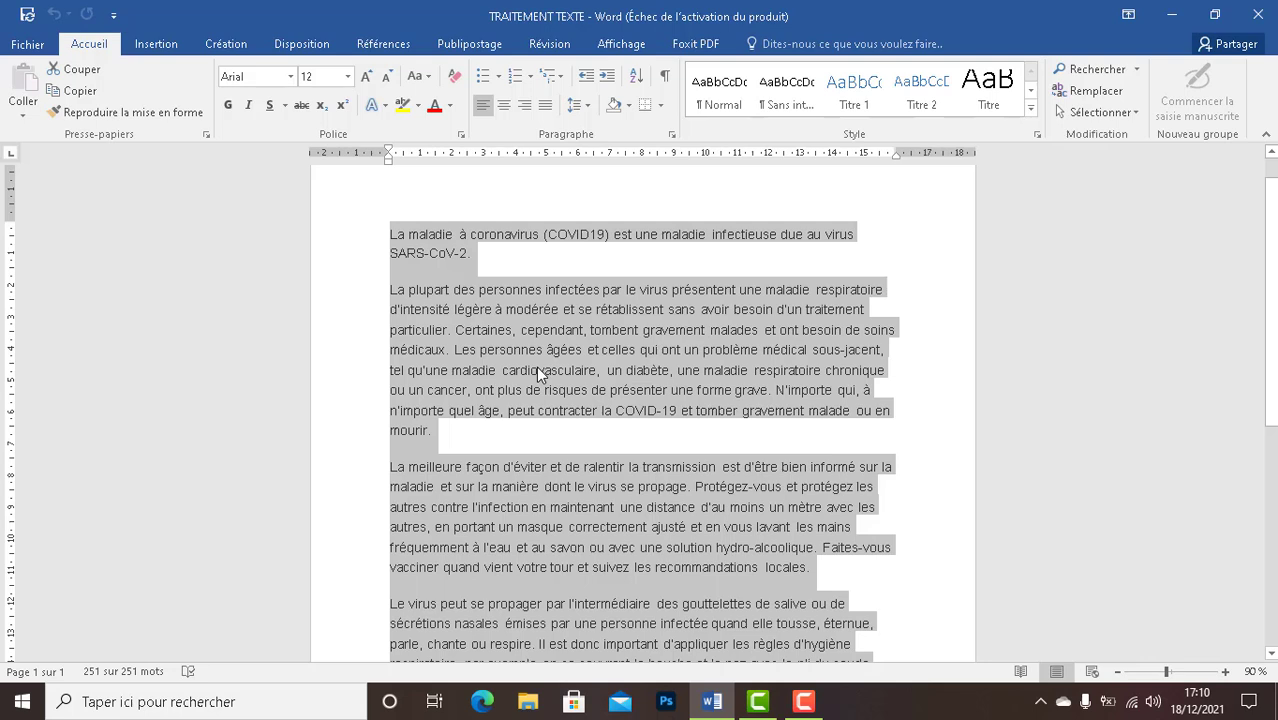
left_click(292, 78)
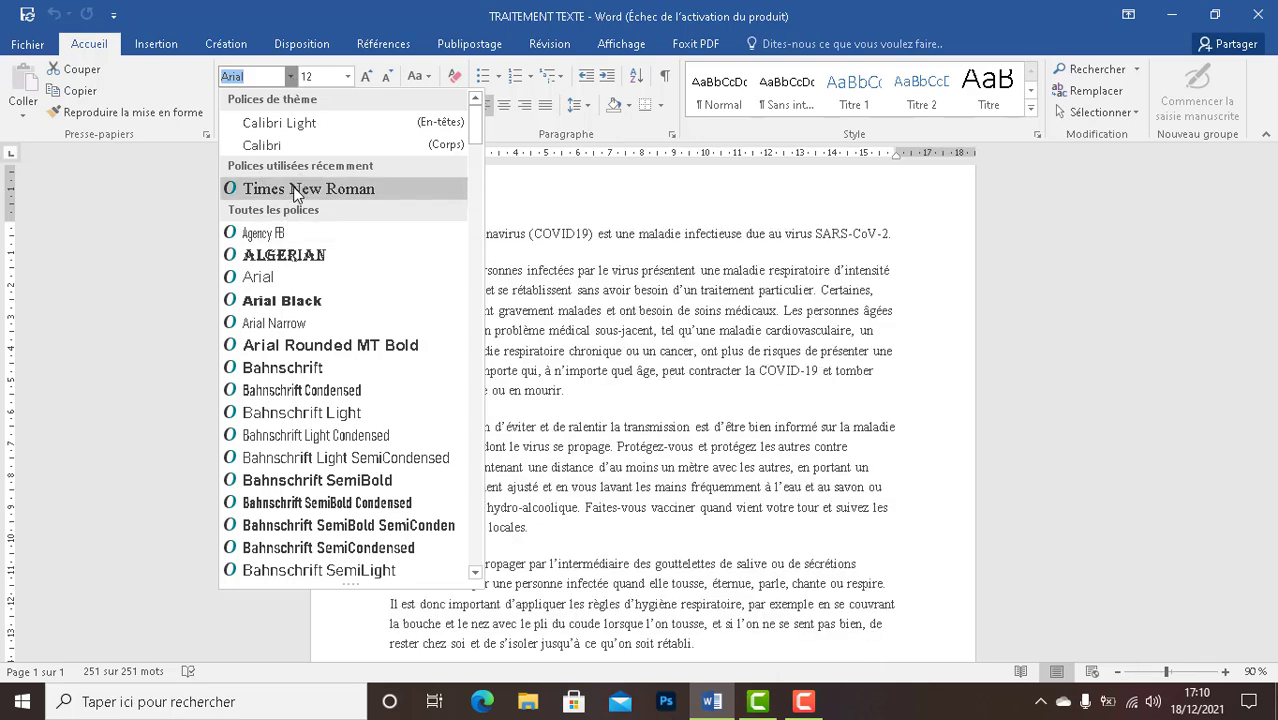
left_click(296, 192)
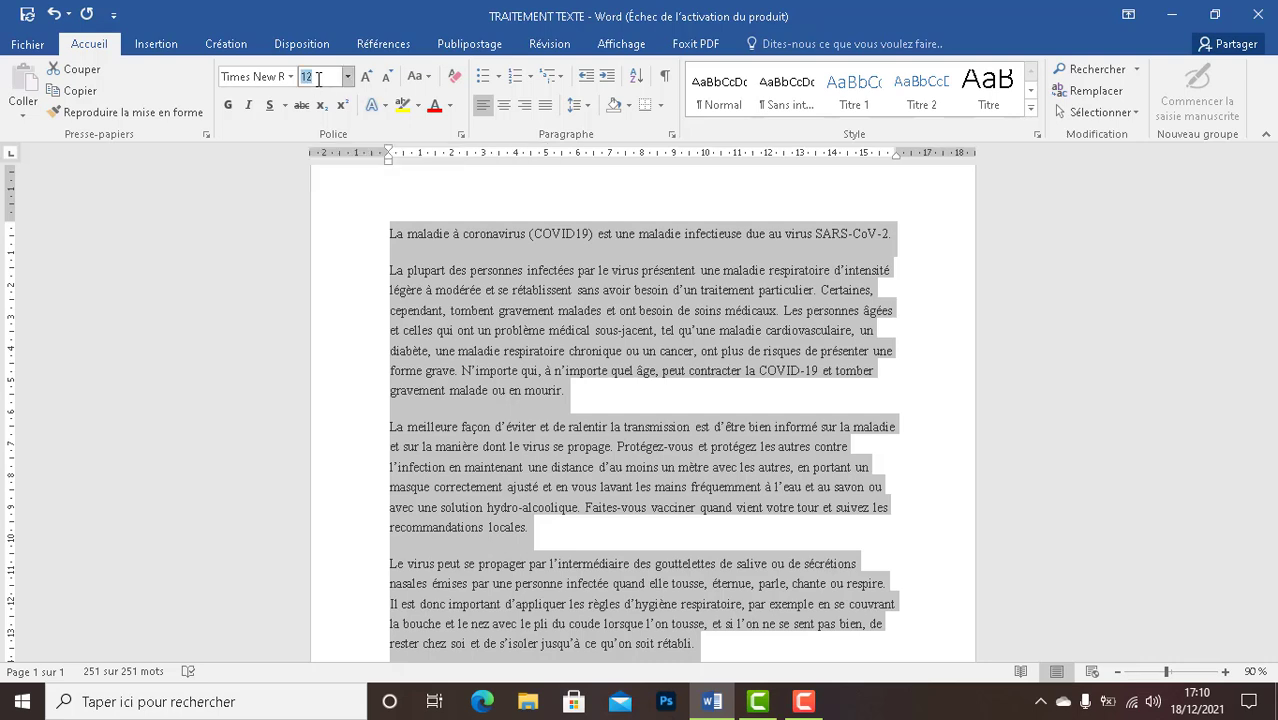
left_click(648, 373)
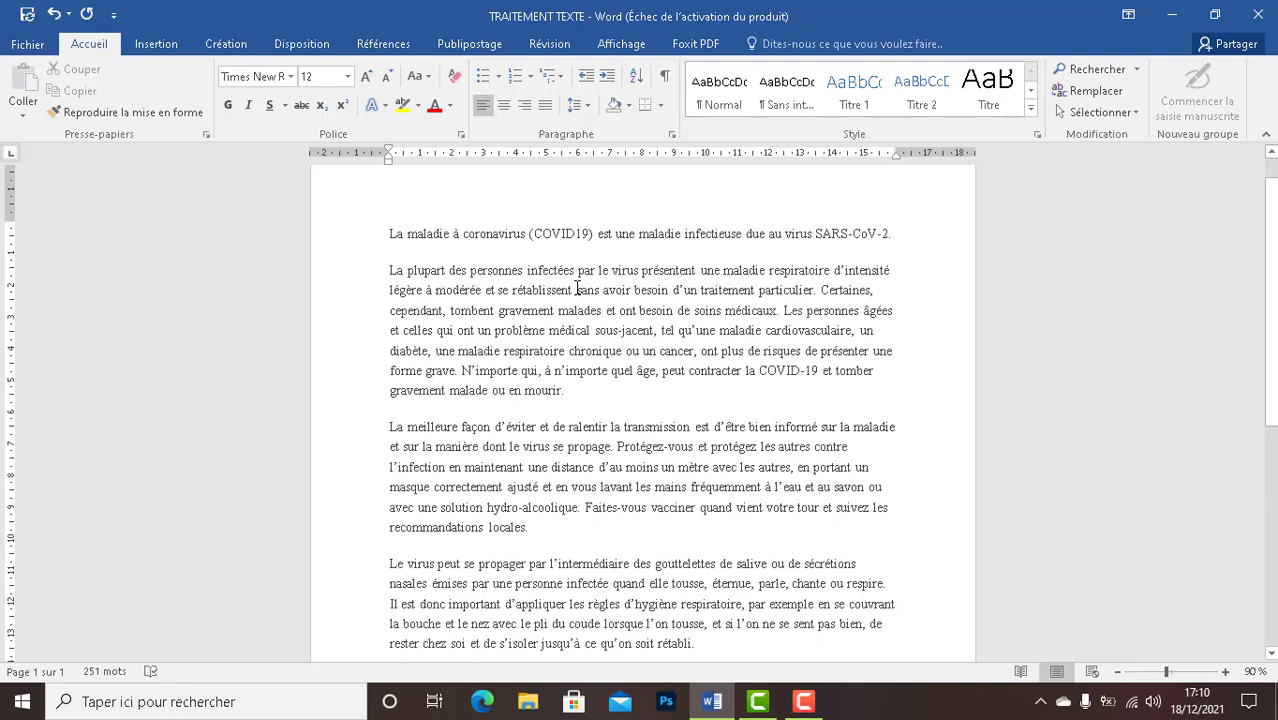
- Set the line spacing of the whole document to 1,5
key("ctrl+a")
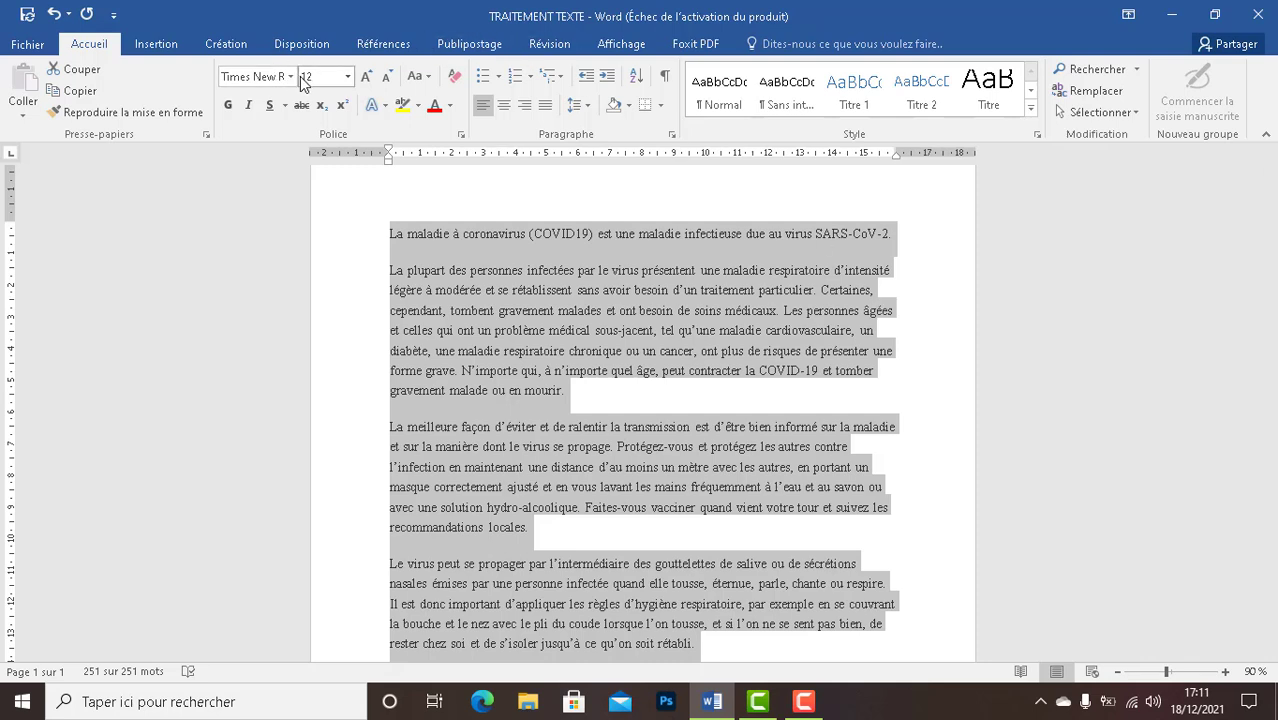
left_click(578, 108)
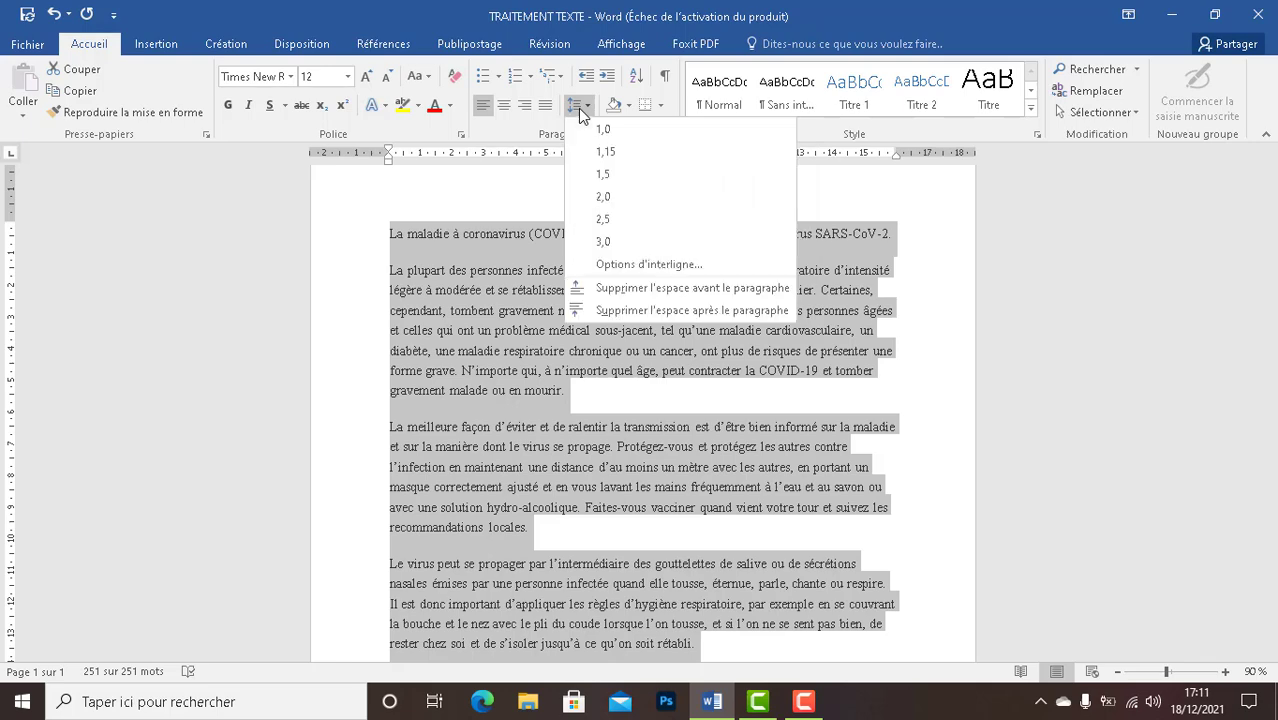
left_click(600, 175)
left_click(578, 302)
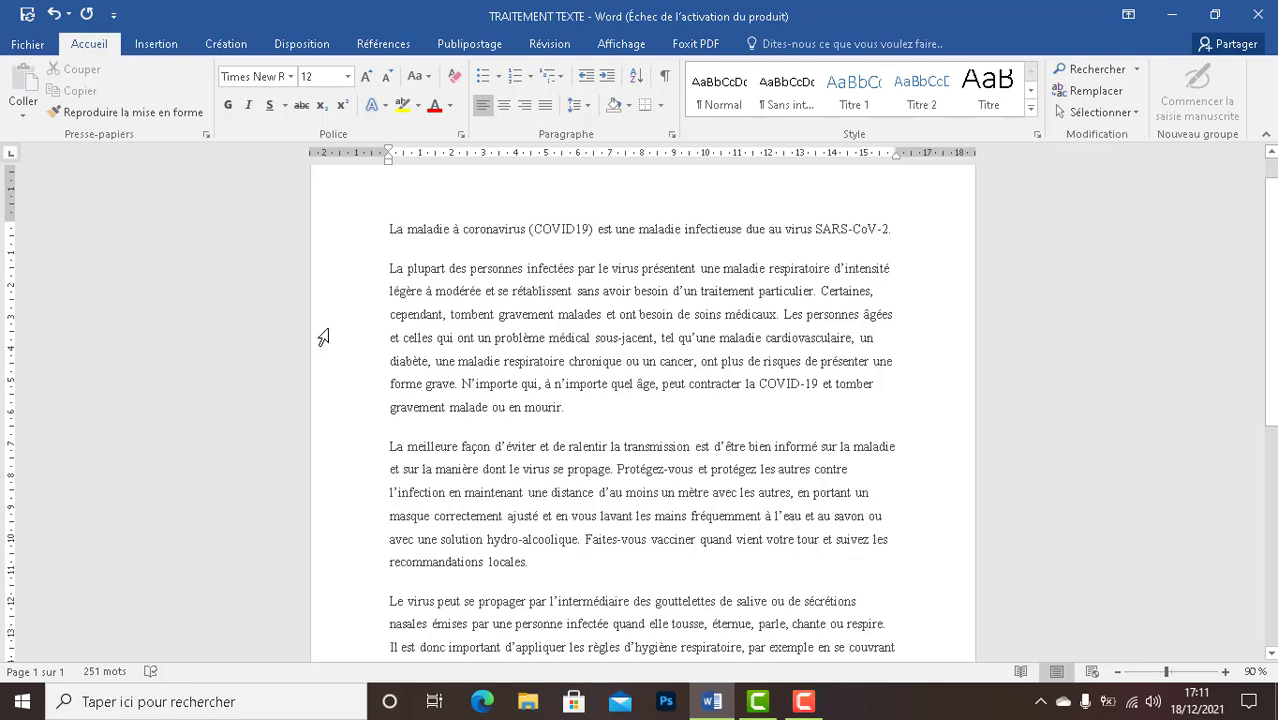
left_click_drag(897, 269, 860, 308)
left_click(868, 303)
double_click(871, 294)
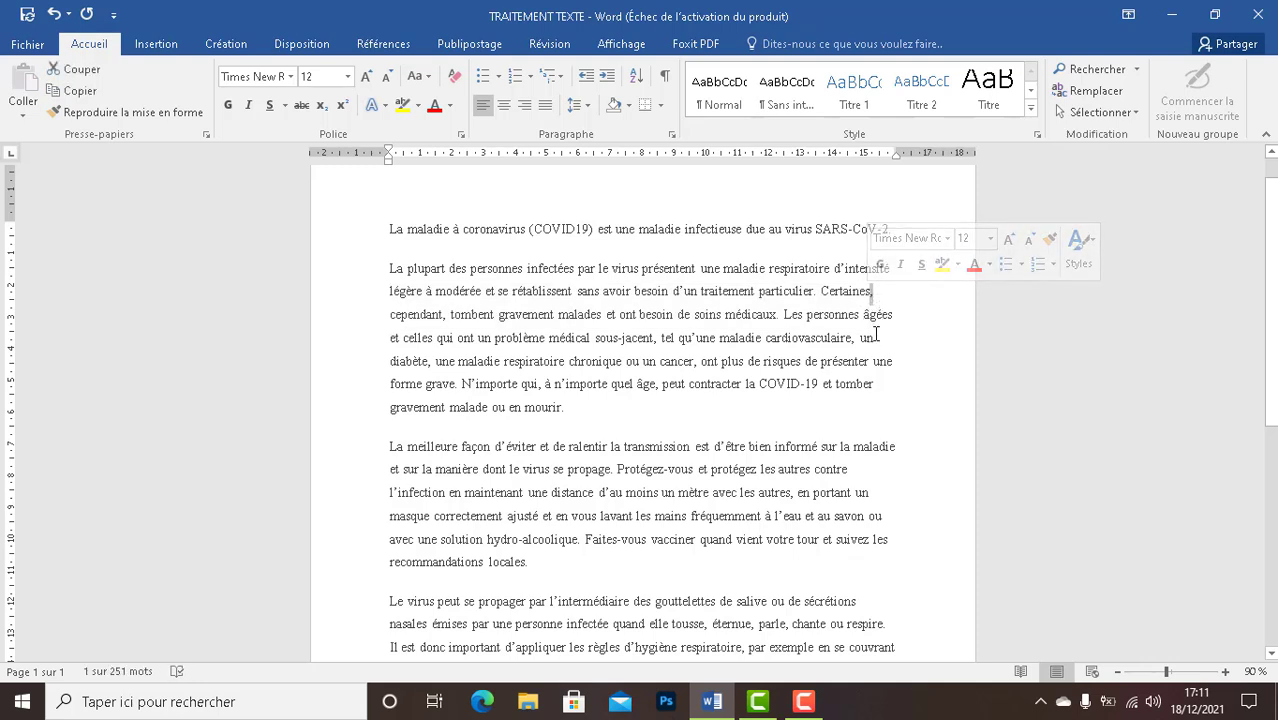
left_click(875, 340)
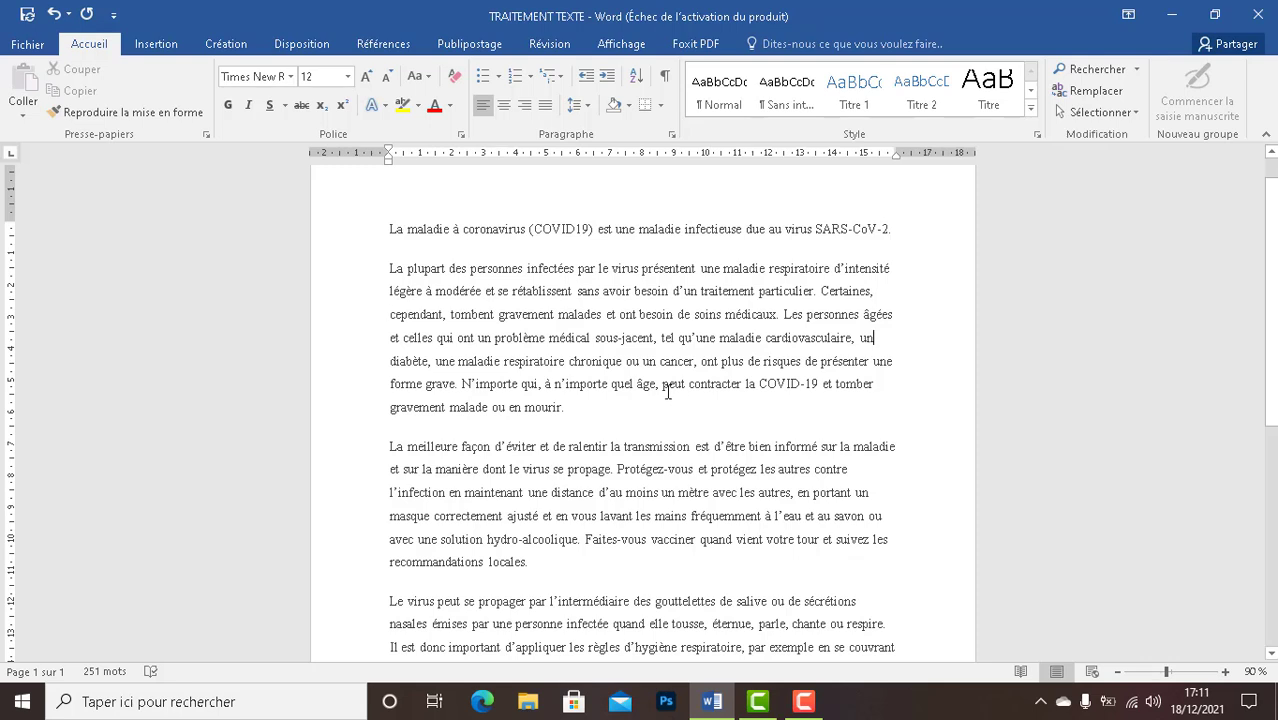
- Justify all the text in the document
key("ctrl+a")
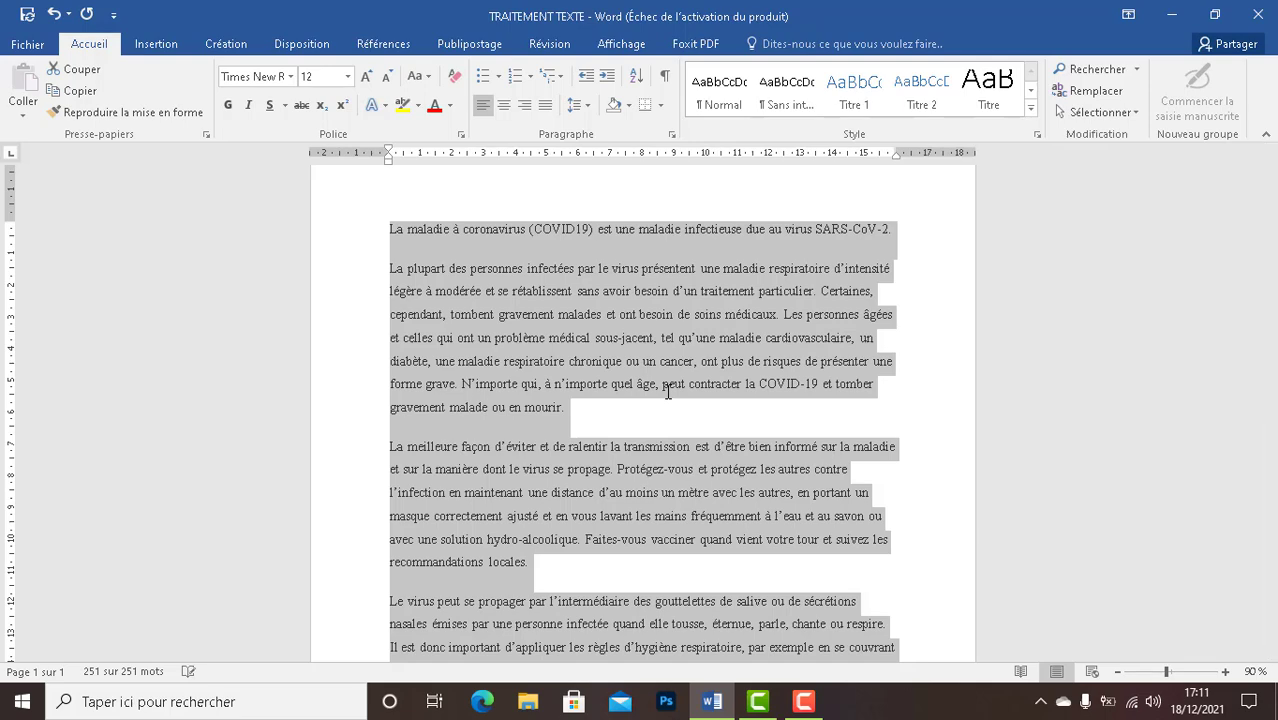
key("ctrl+j")
key("ctrl+z")
left_click(545, 104)
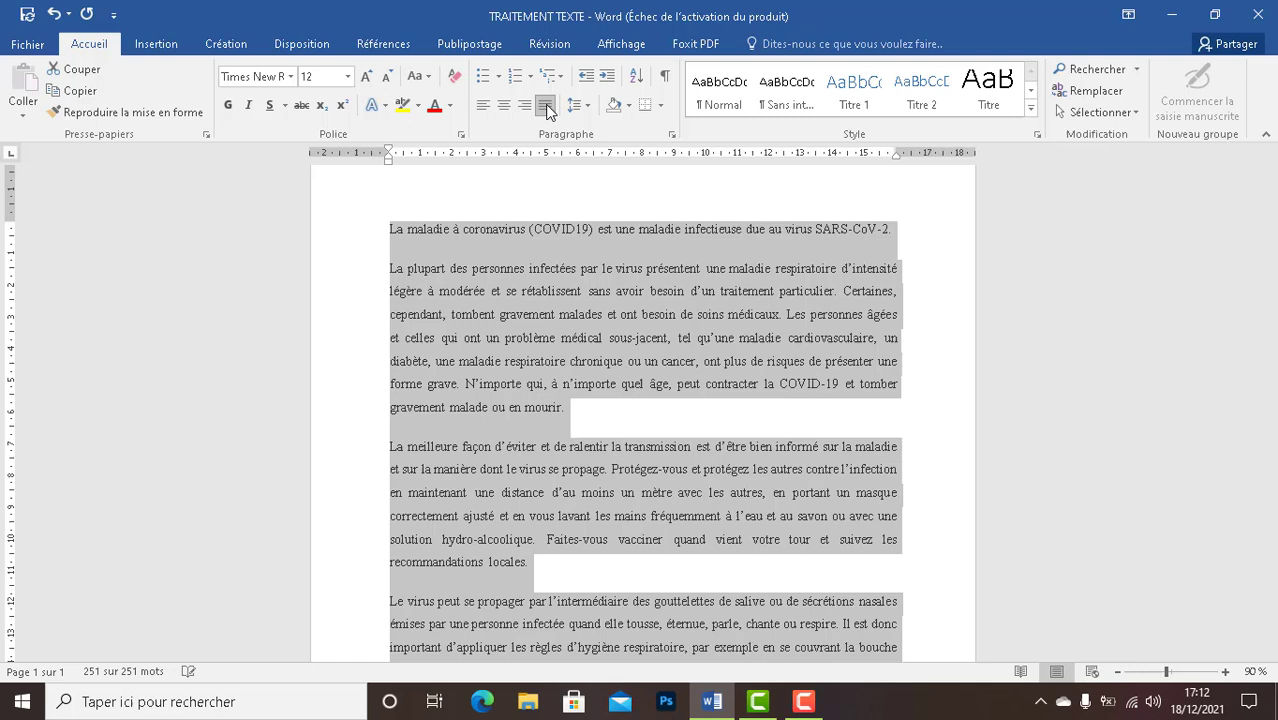
left_click(691, 478)
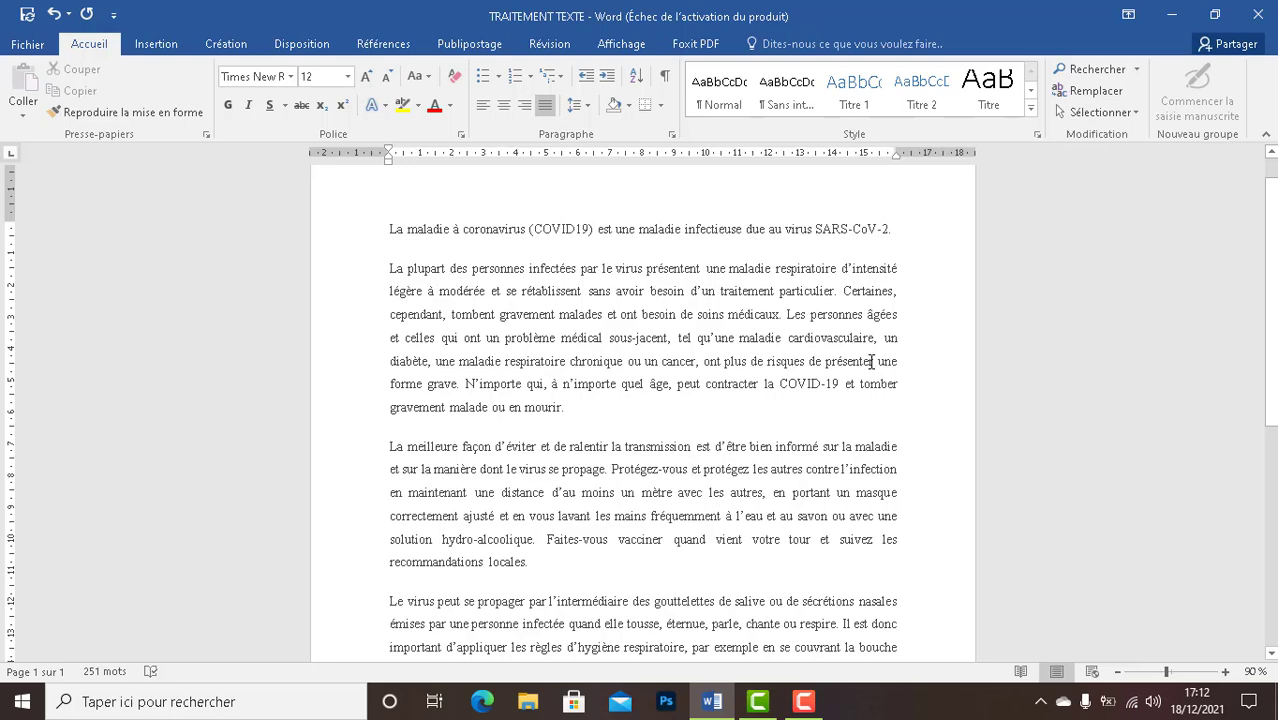
left_click_drag(1273, 326, 1274, 349)
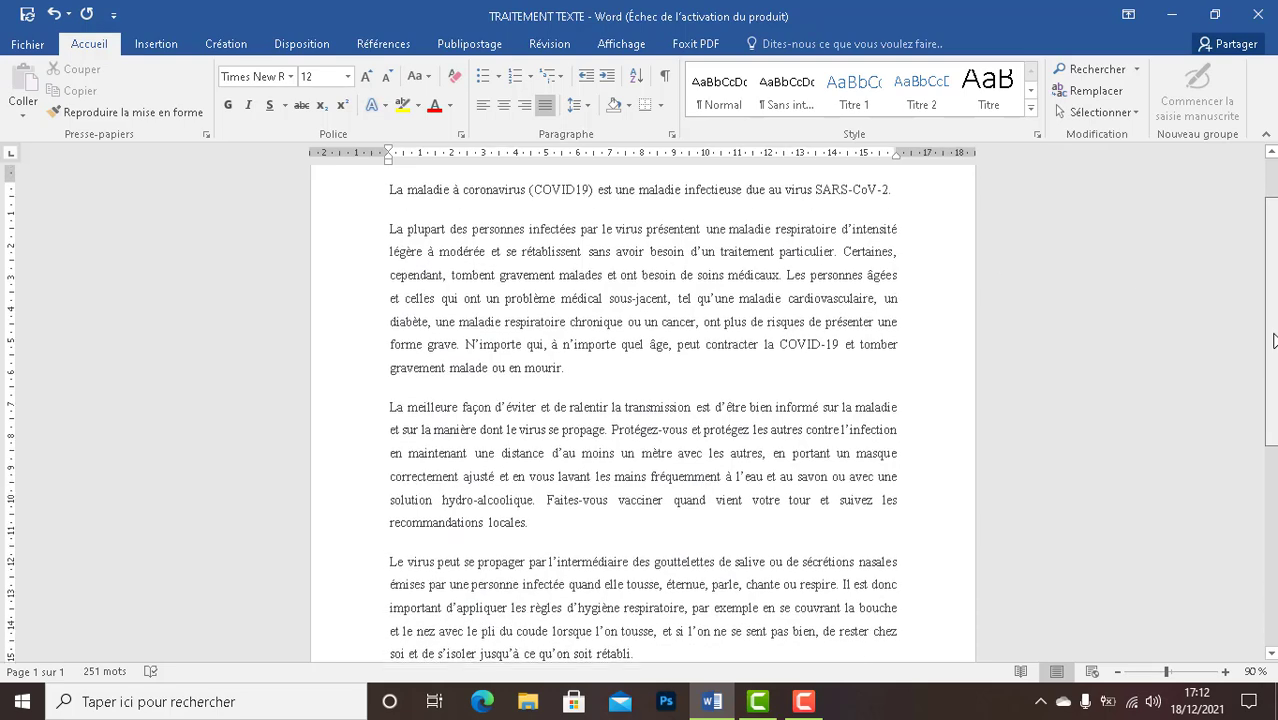
scroll(1273, 349, "up", 2)
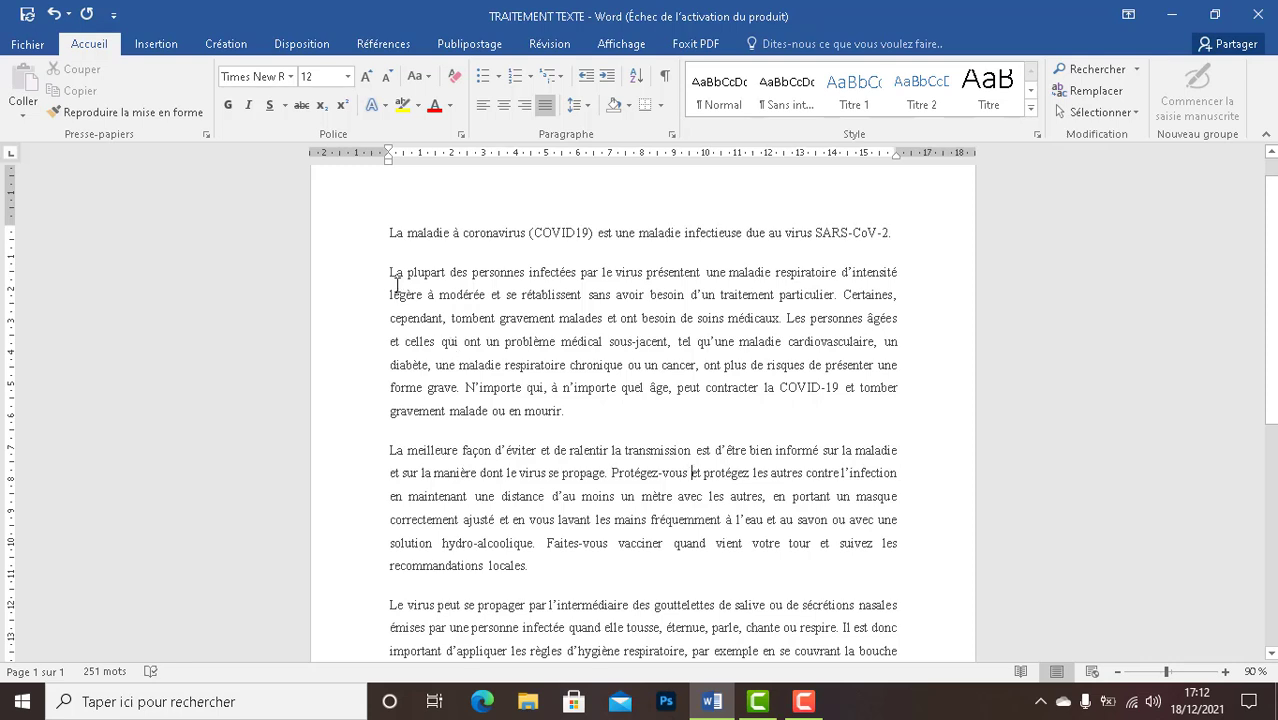
key("ctrl+a")
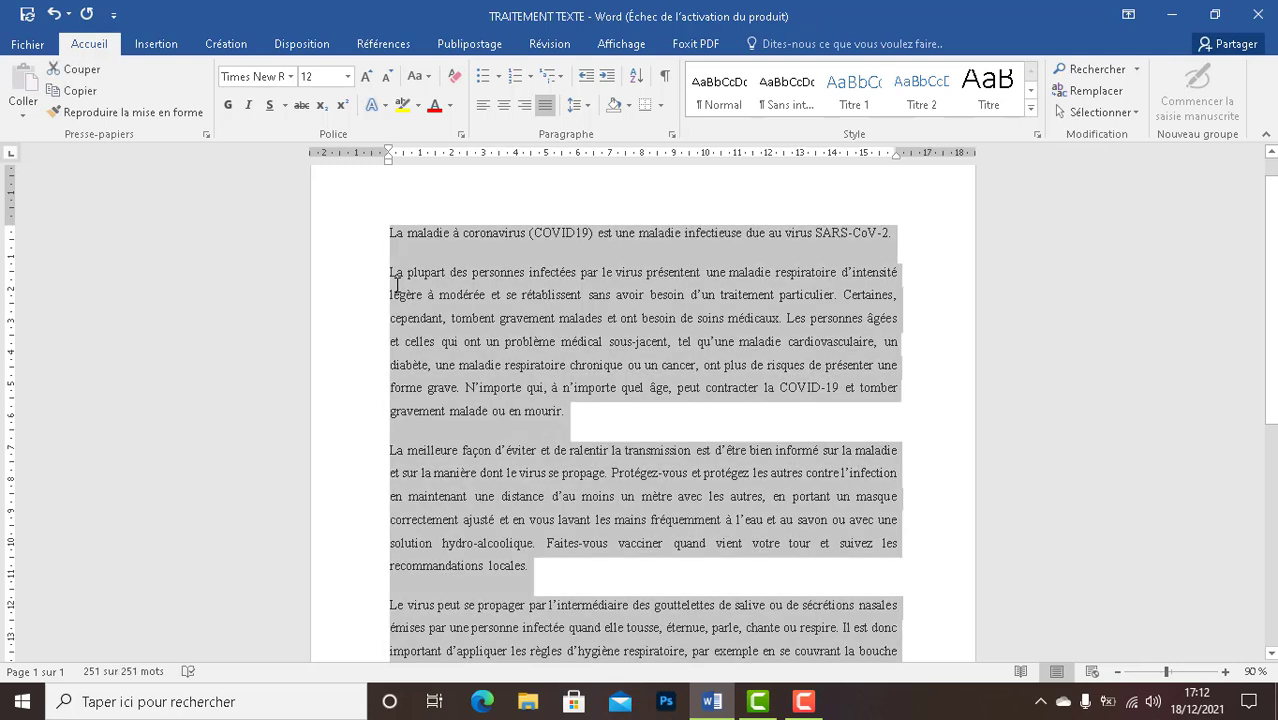
left_click(396, 284)
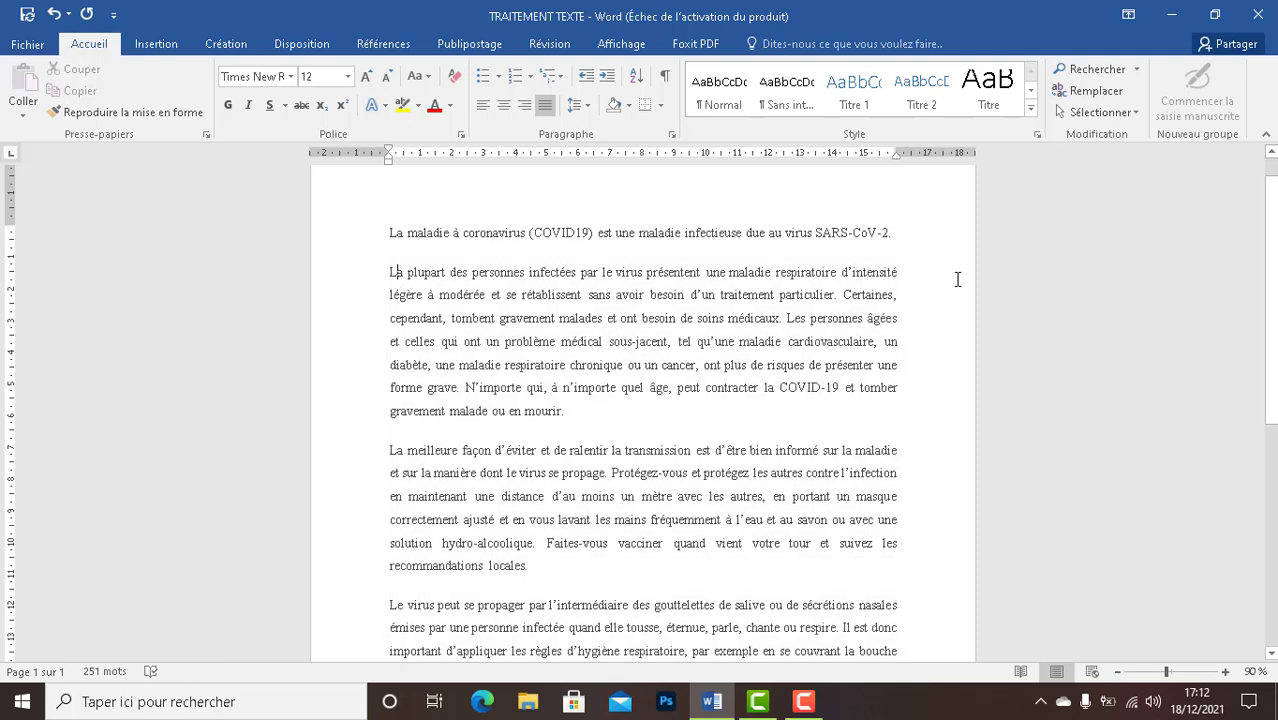
- Make the opening sentence about the coronavirus disease bold and set its font size to 14
left_click_drag(895, 240, 380, 225)
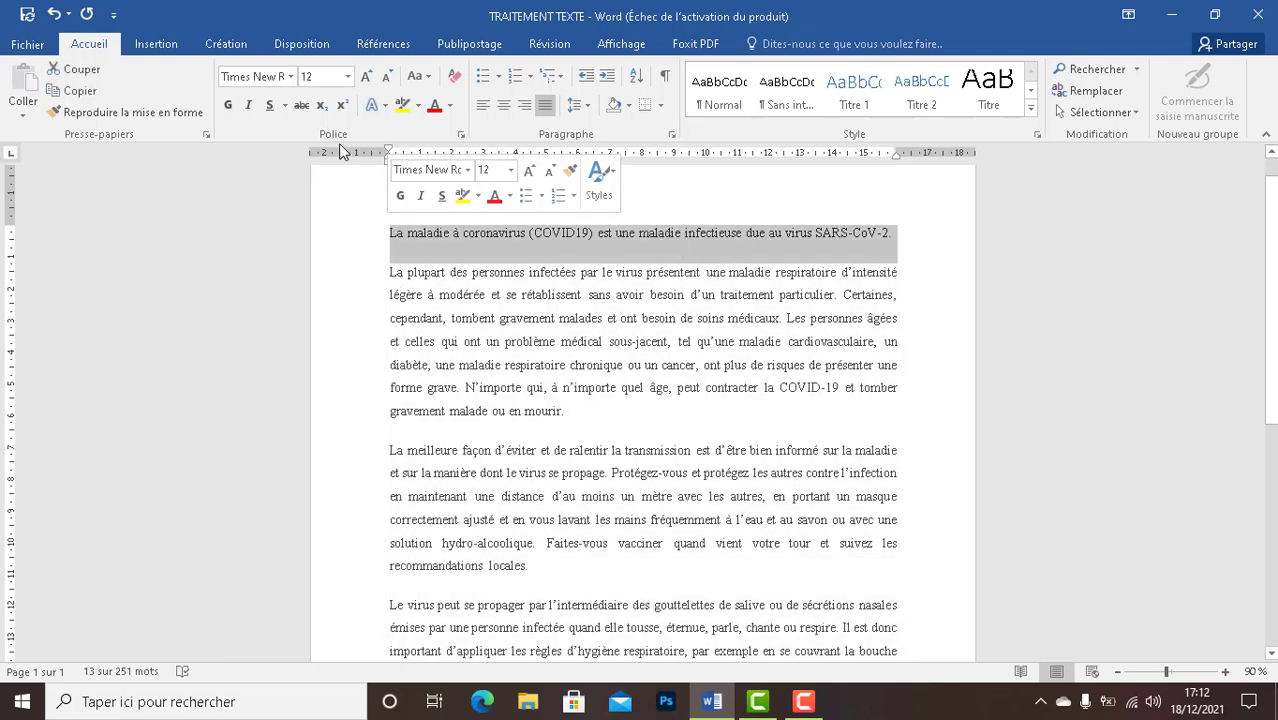
left_click(229, 106)
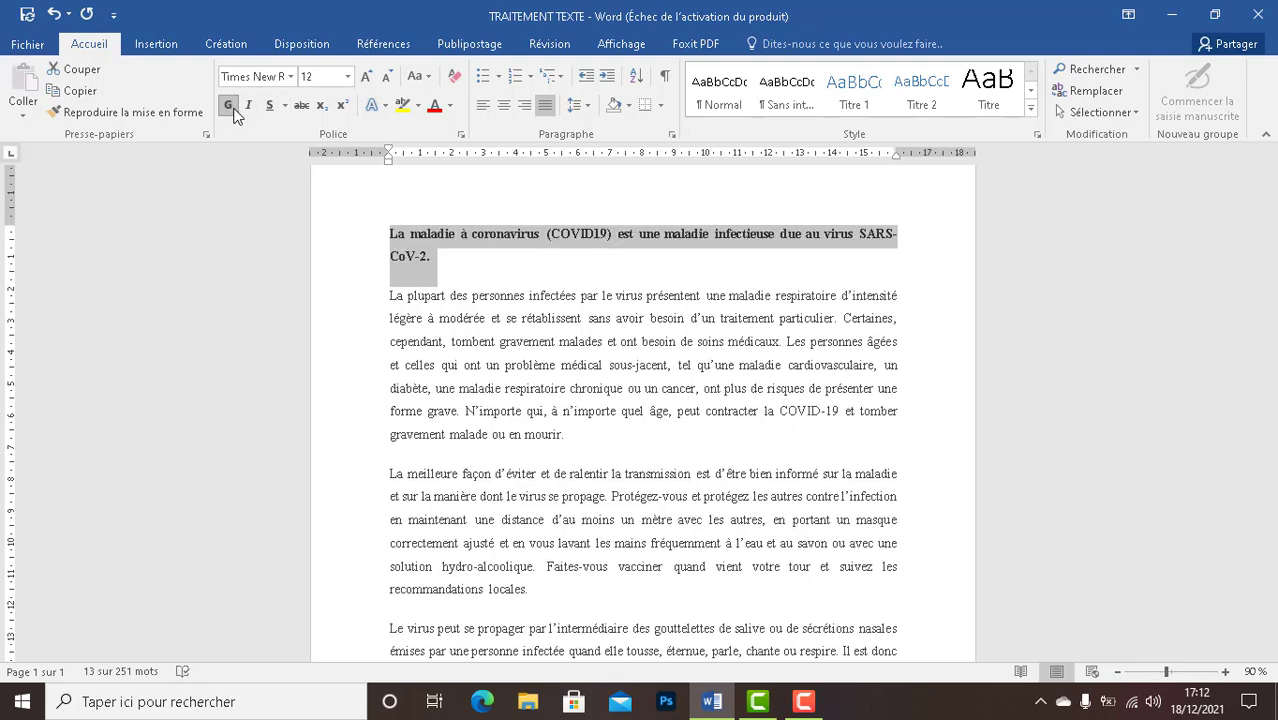
left_click(321, 78)
type("14")
key("Return")
left_click(457, 260)
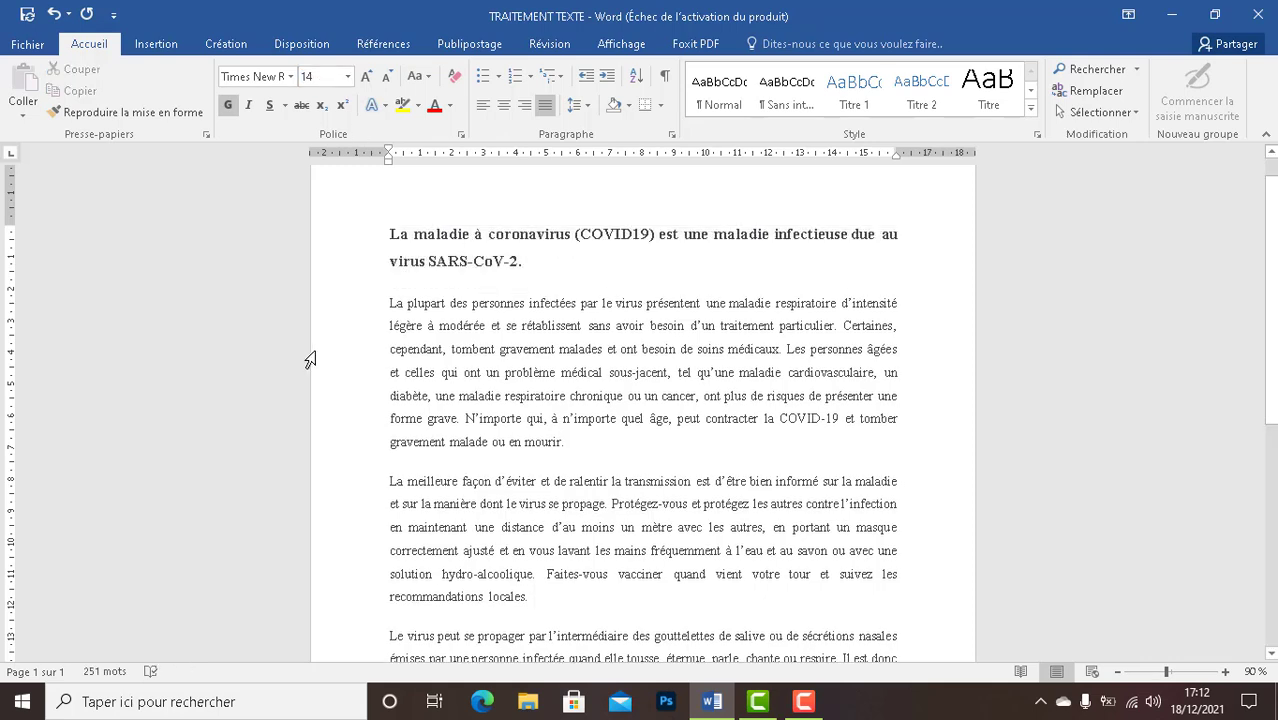
- Choose the Première ligne indent in the paragraph settings for all body paragraphs below the bold opening sentence
left_click_drag(401, 360, 662, 528)
scroll(1272, 400, "up", 4)
left_click_drag(1275, 325, 1268, 329)
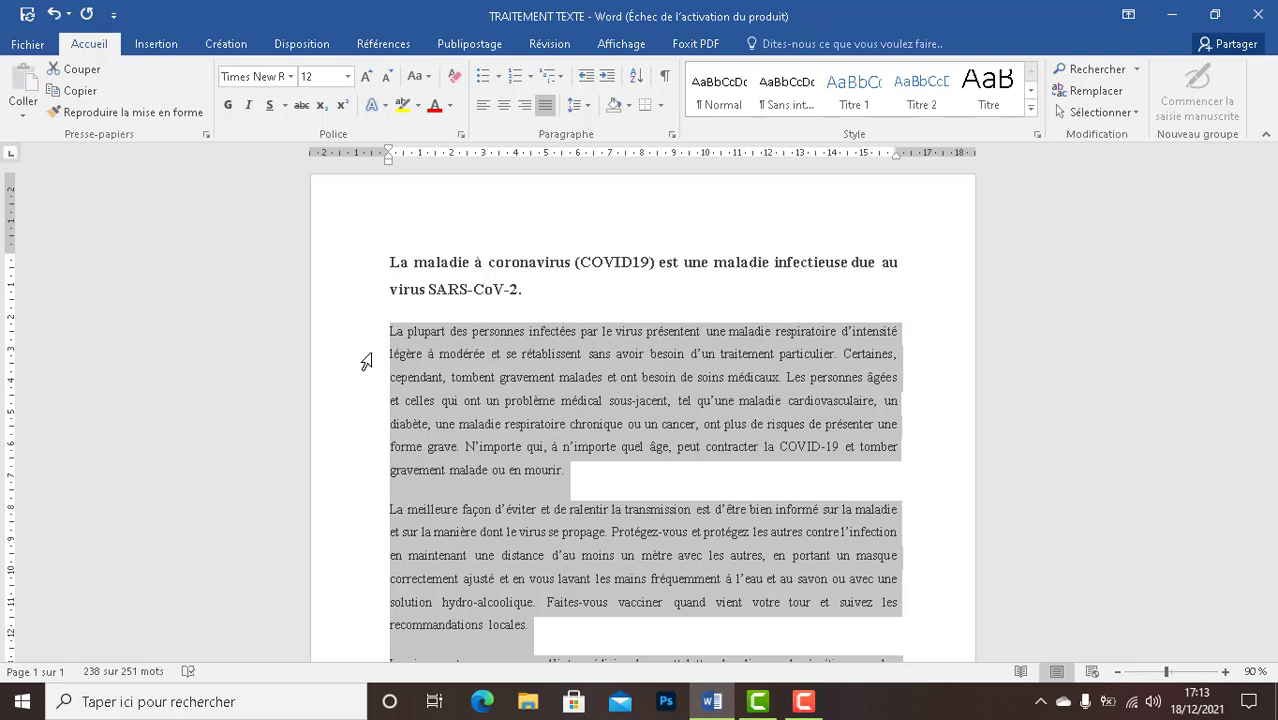
left_click(583, 111)
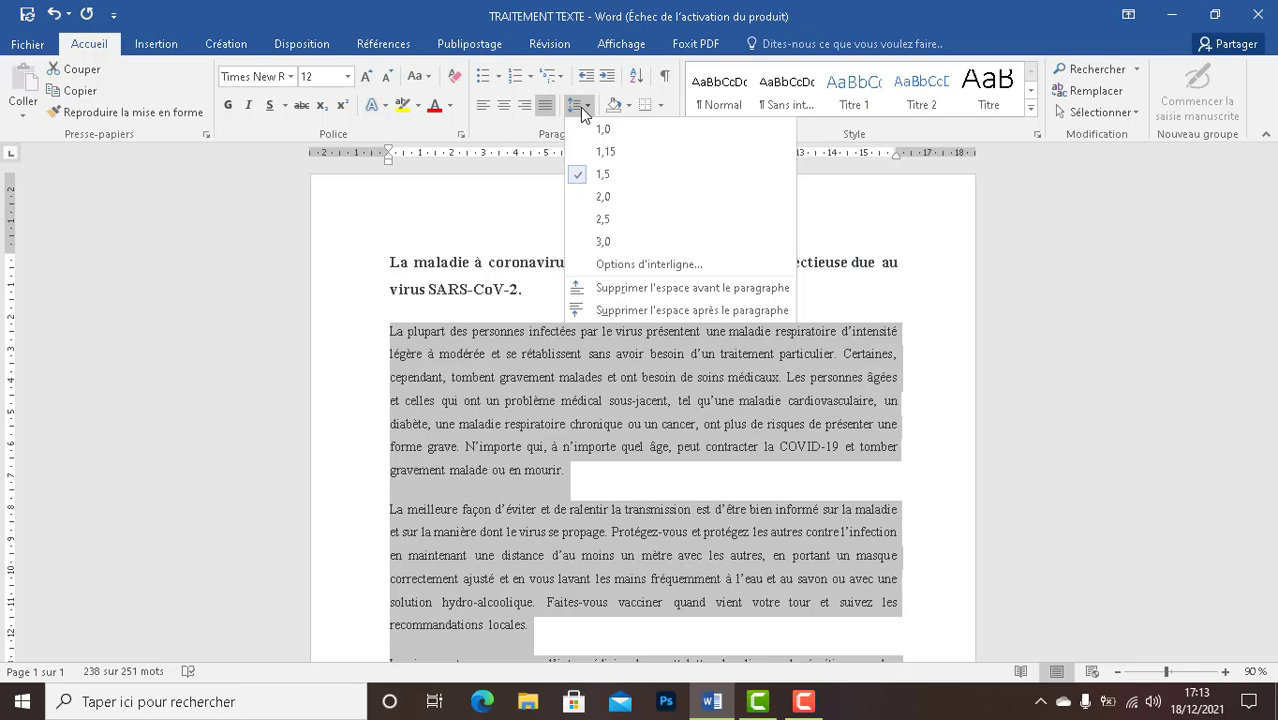
left_click(599, 266)
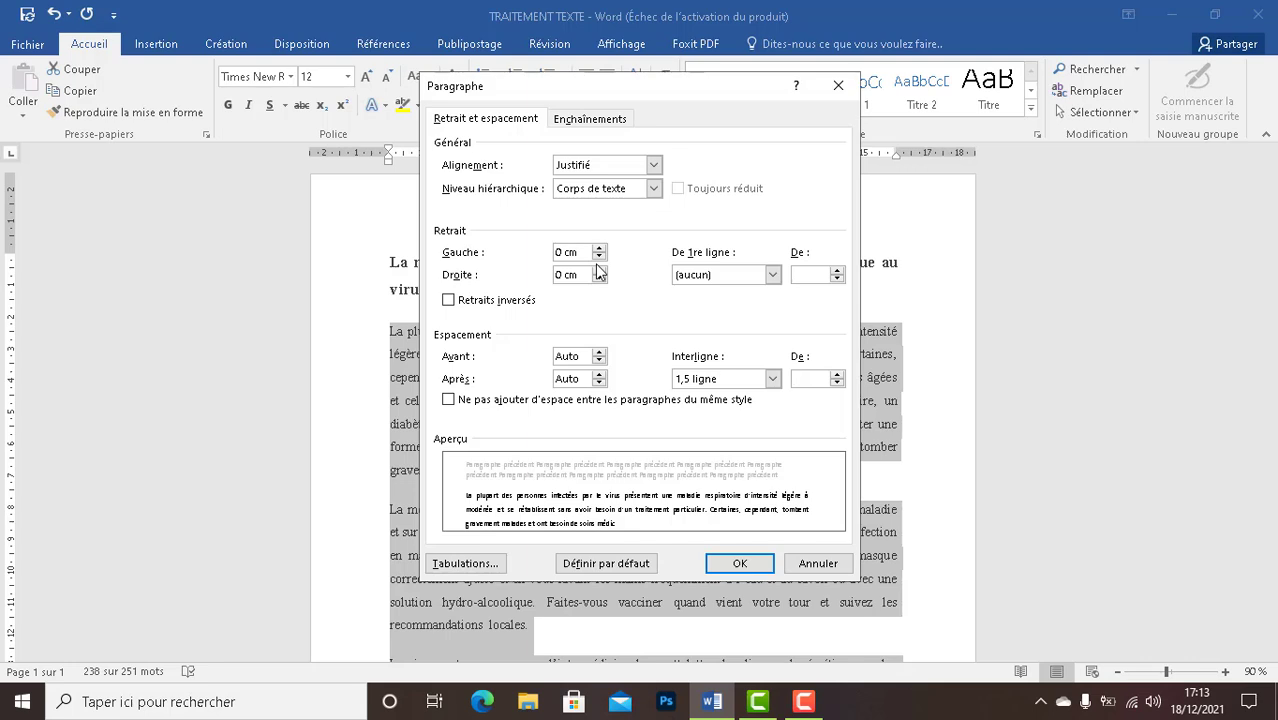
left_click(705, 276)
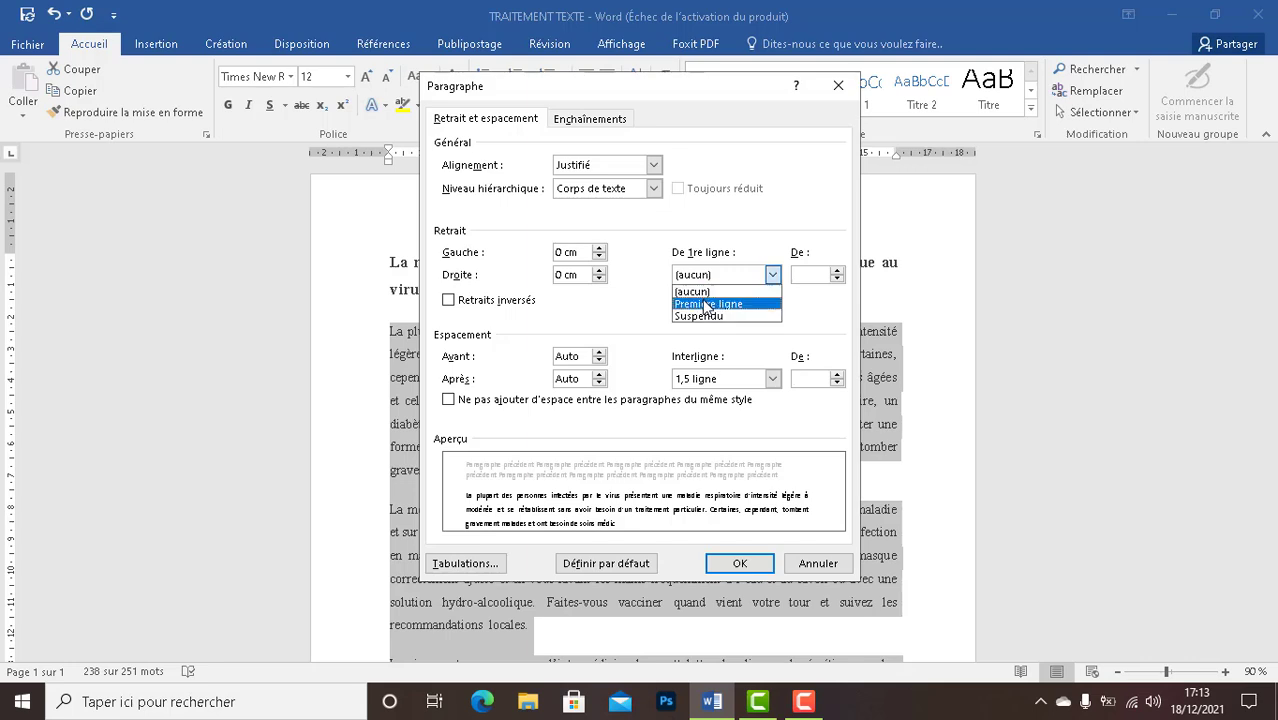
left_click(705, 303)
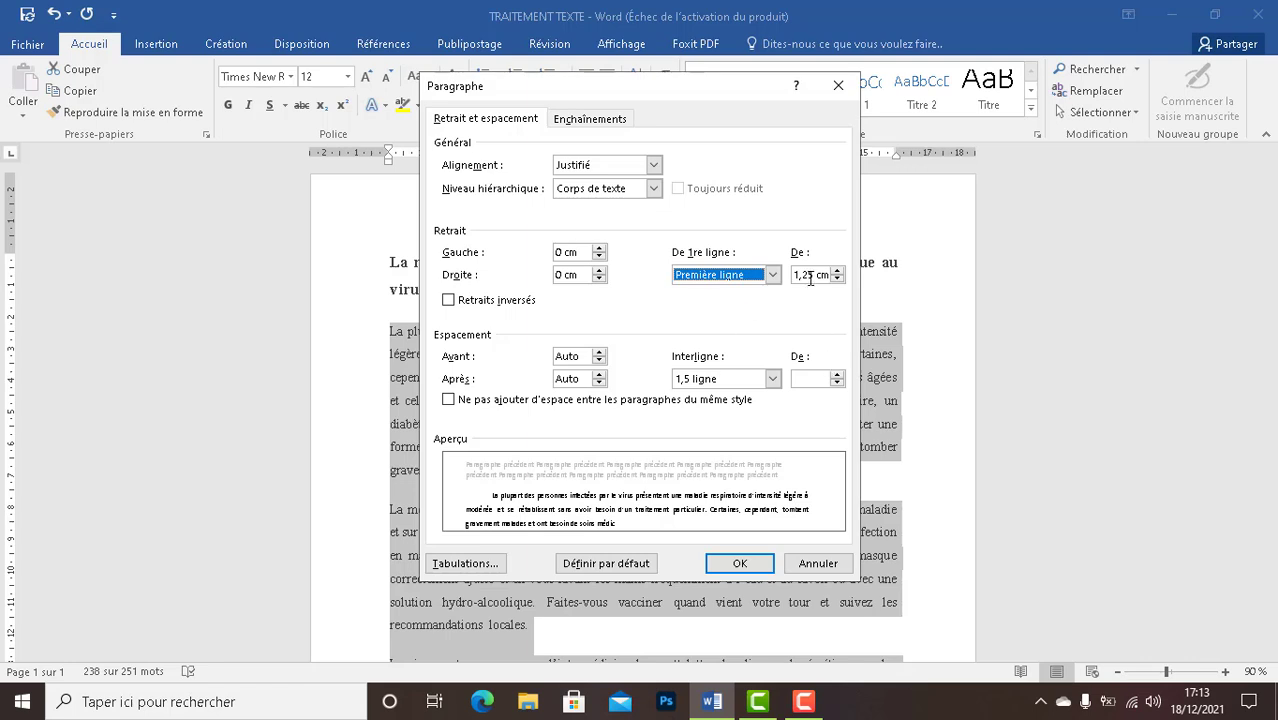
- Set the first-line indent to 1 cm and apply it to the selected body paragraphs
left_click_drag(810, 277, 772, 275)
key("BackSpace")
key("Right")
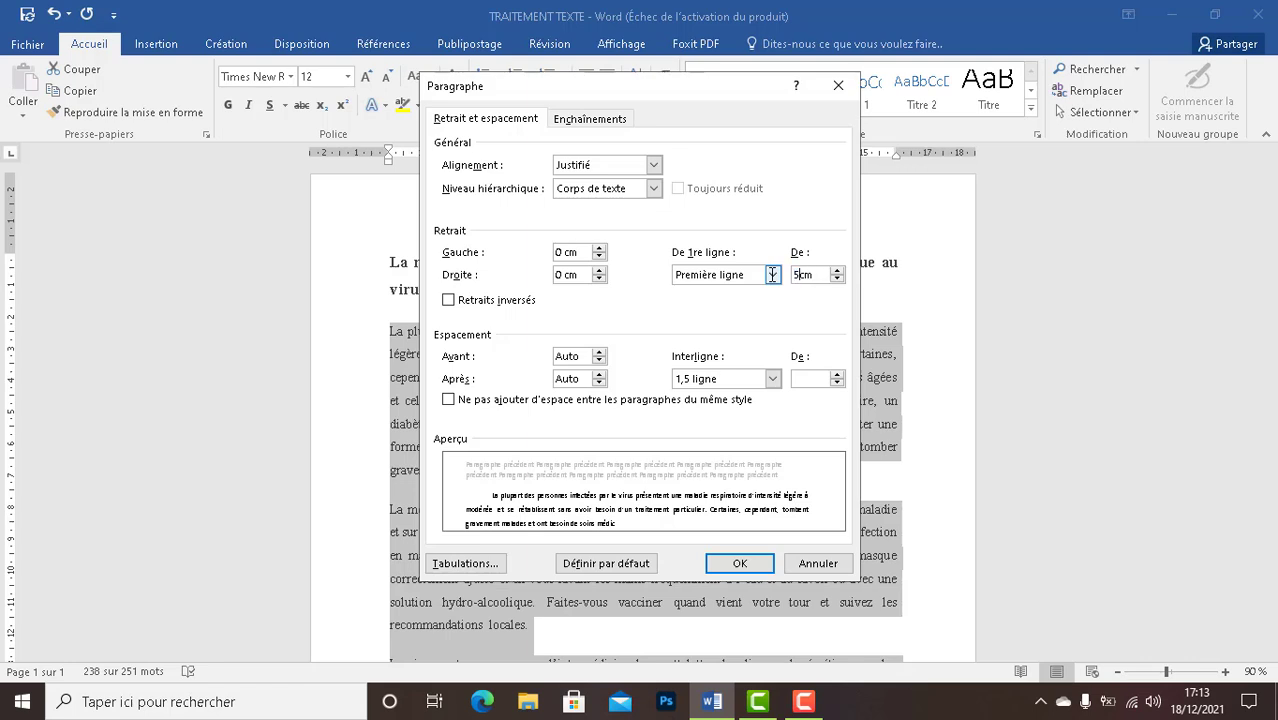
key("BackSpace")
type("1")
left_click(742, 565)
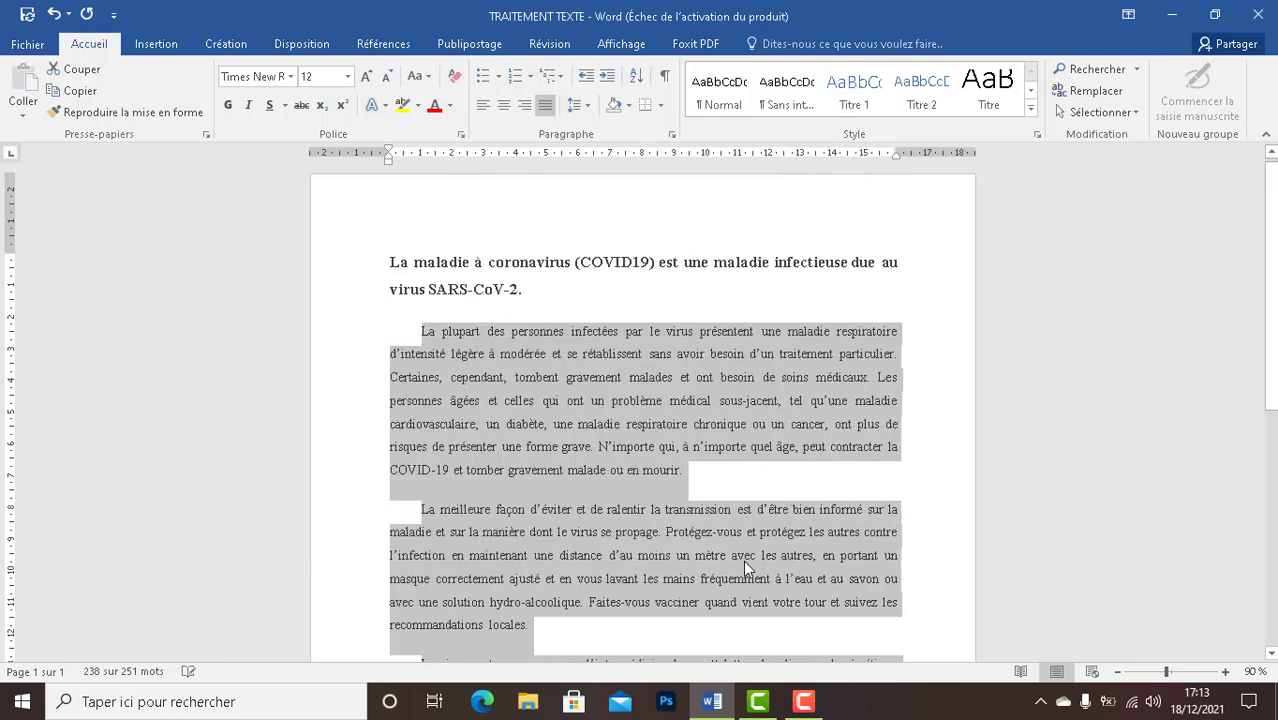
left_click(732, 420)
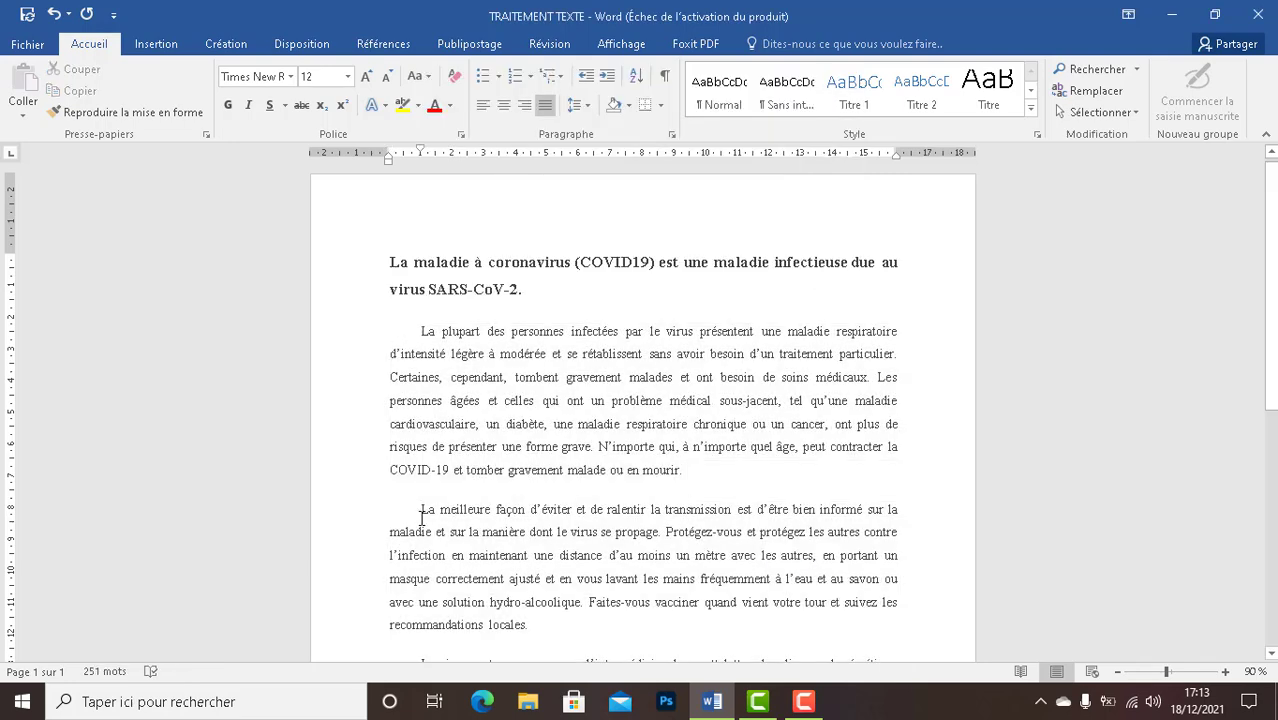
- Look through the whole document to check the bold opening sentence and the paragraph indents
scroll(640, 410, "down", 3)
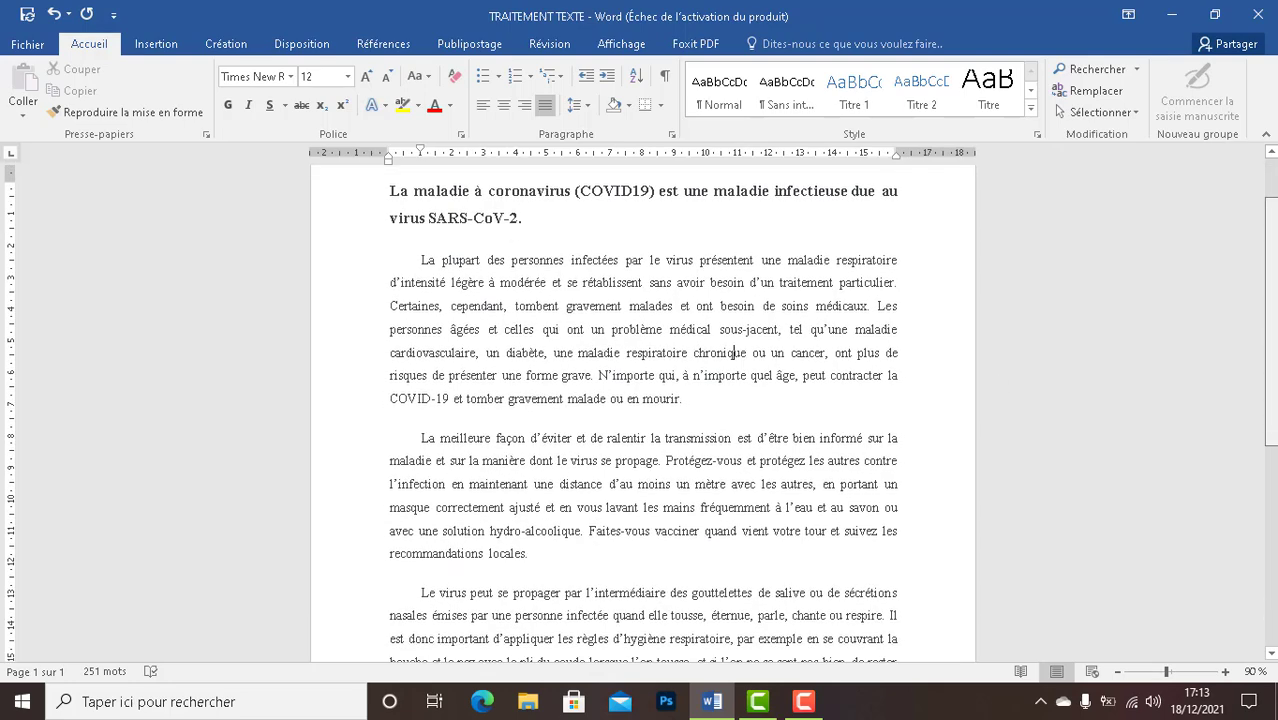
scroll(640, 410, "up", 3)
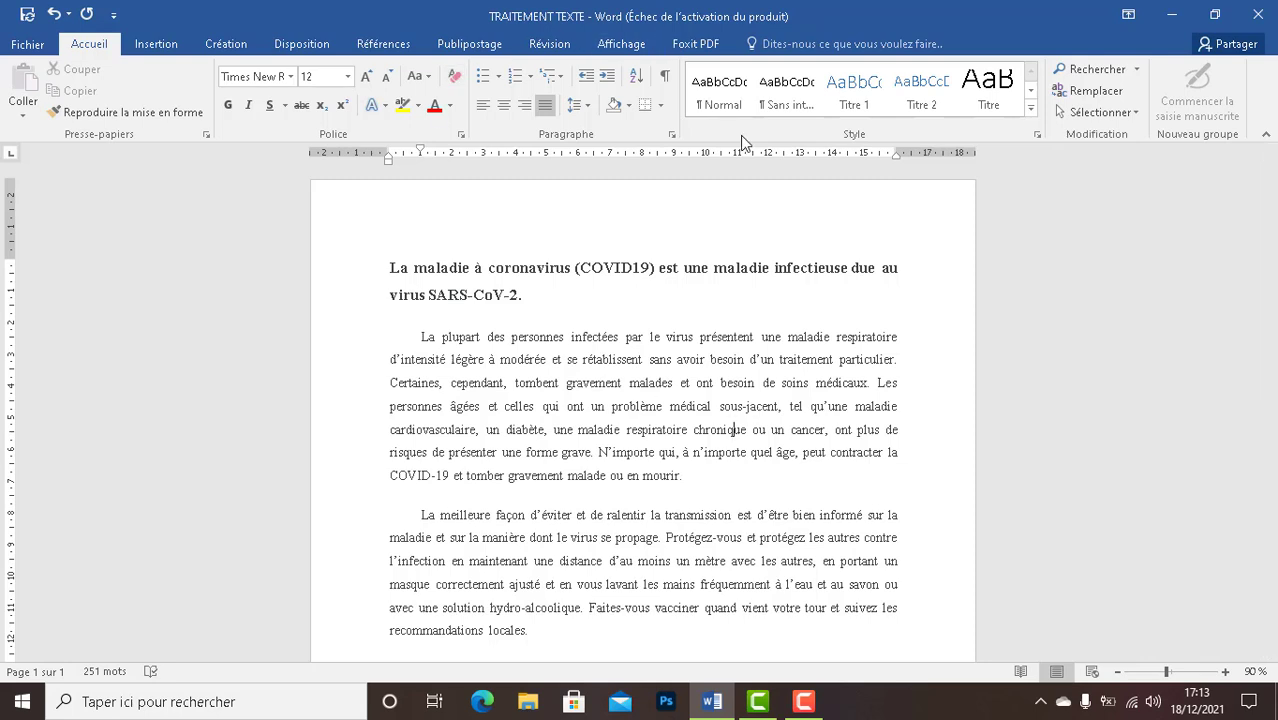
left_click(956, 284)
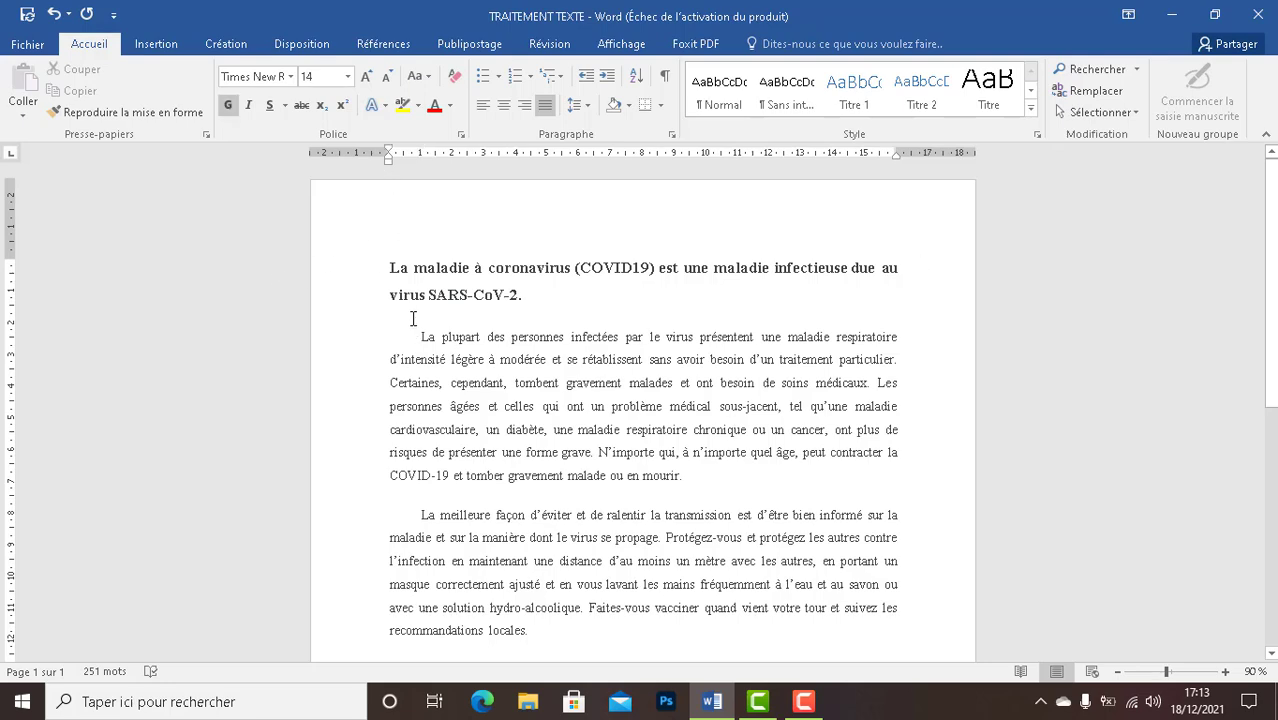
scroll(640, 400, "down", 3)
scroll(640, 400, "down", 7)
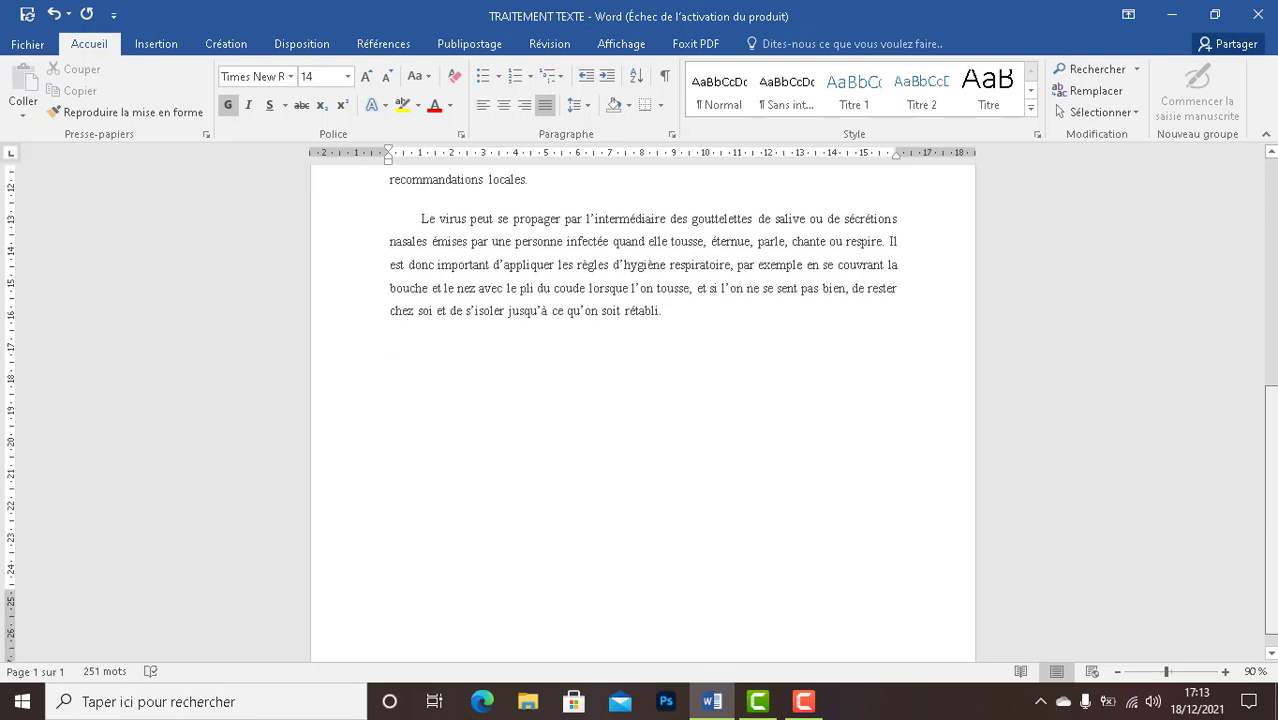
scroll(640, 400, "up", 9)
left_click_drag(1270, 316, 1270, 319)
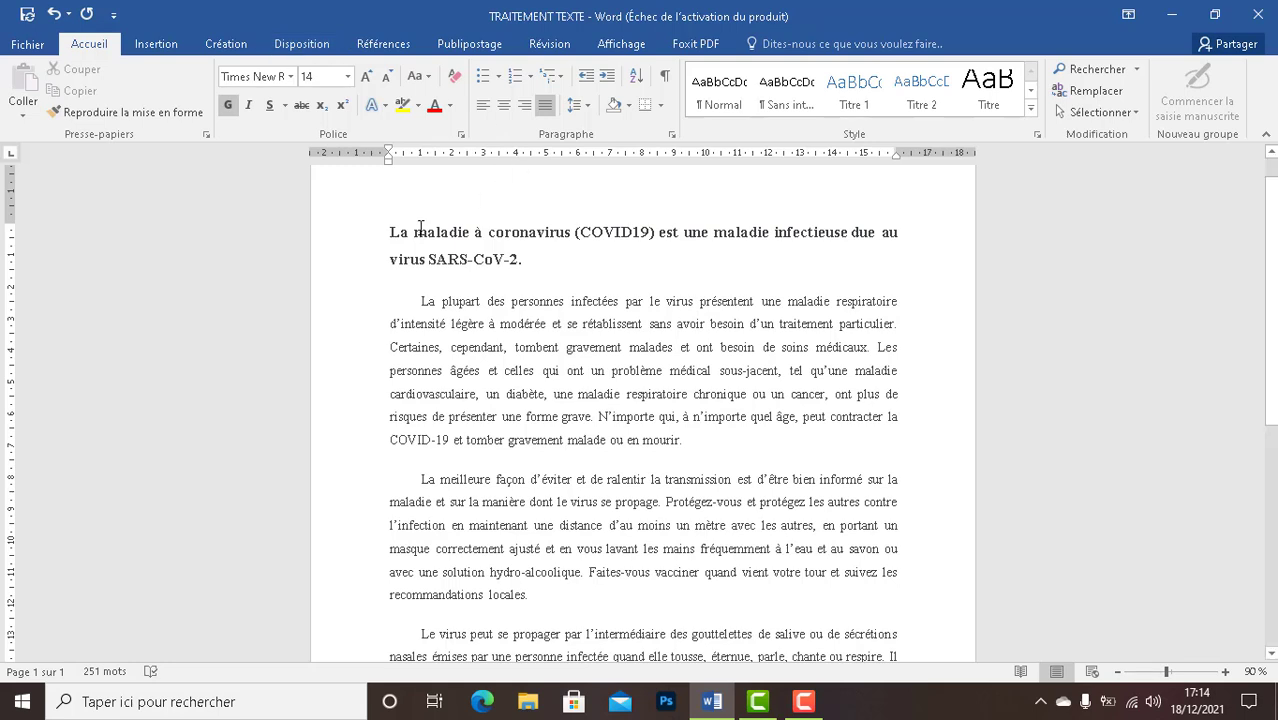
- Set the page margins to the Normales preset, with 2,5 cm on all four sides
left_click(281, 46)
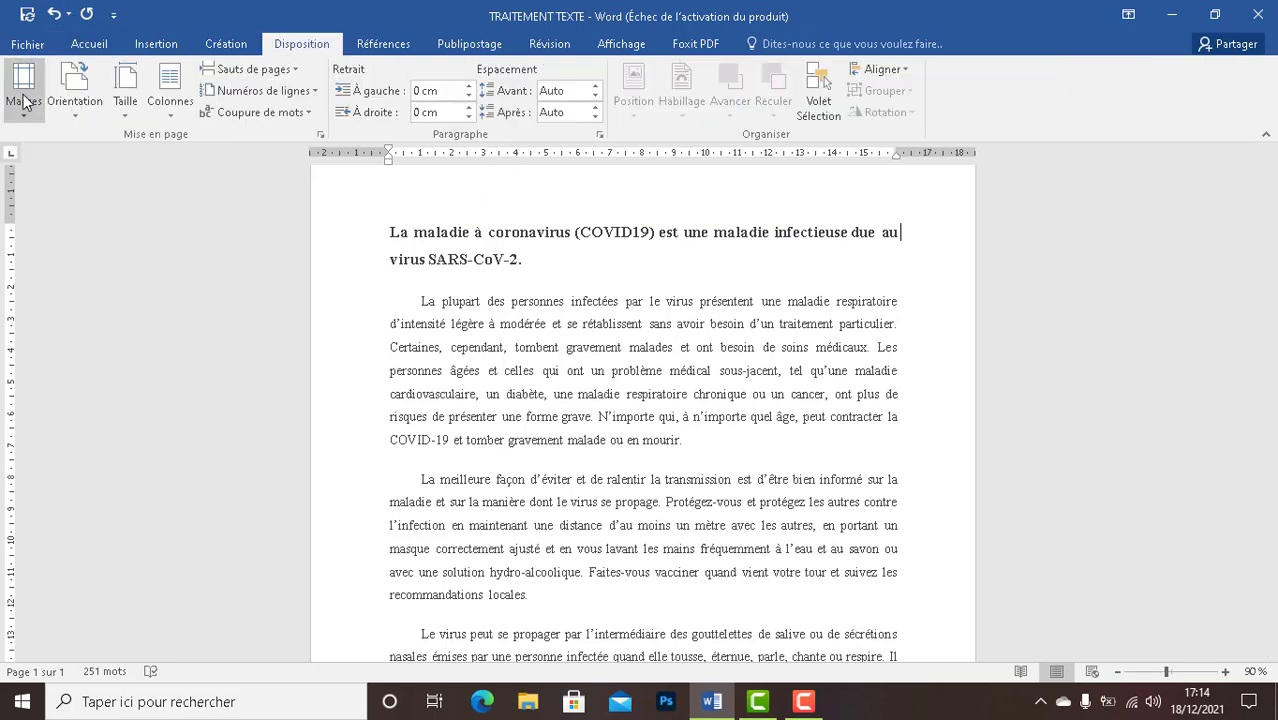
left_click(24, 110)
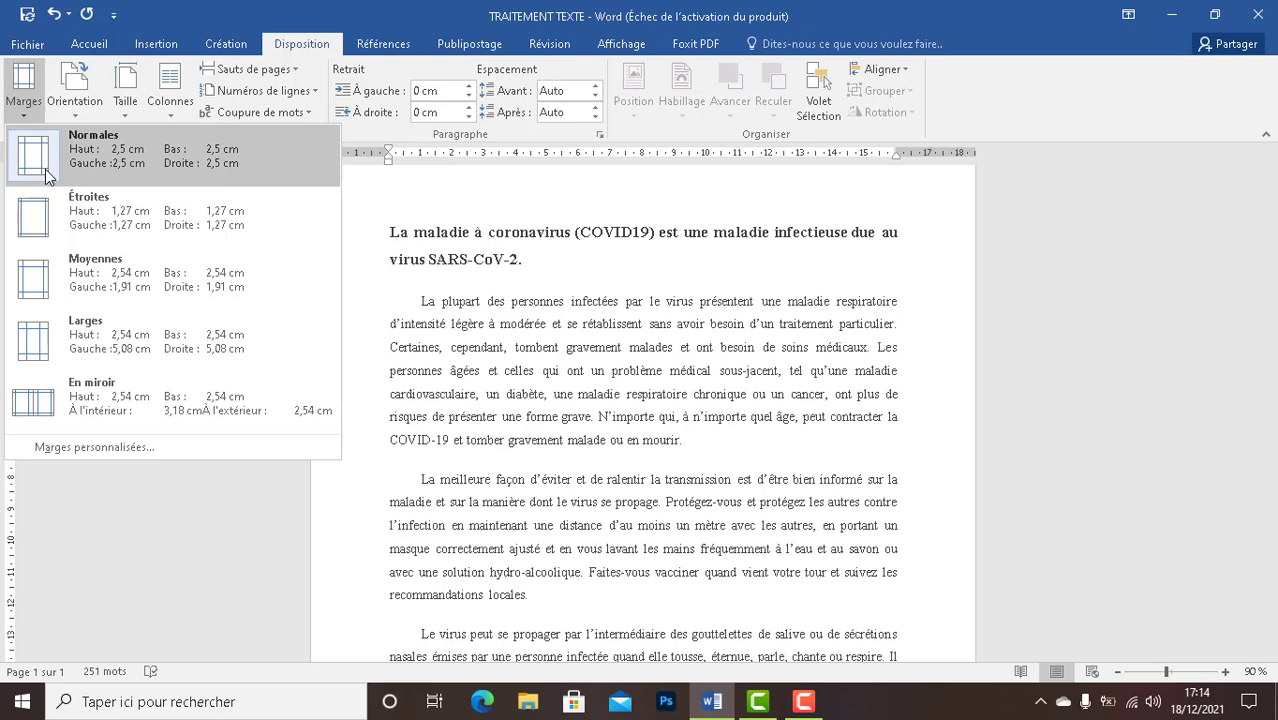
left_click(44, 159)
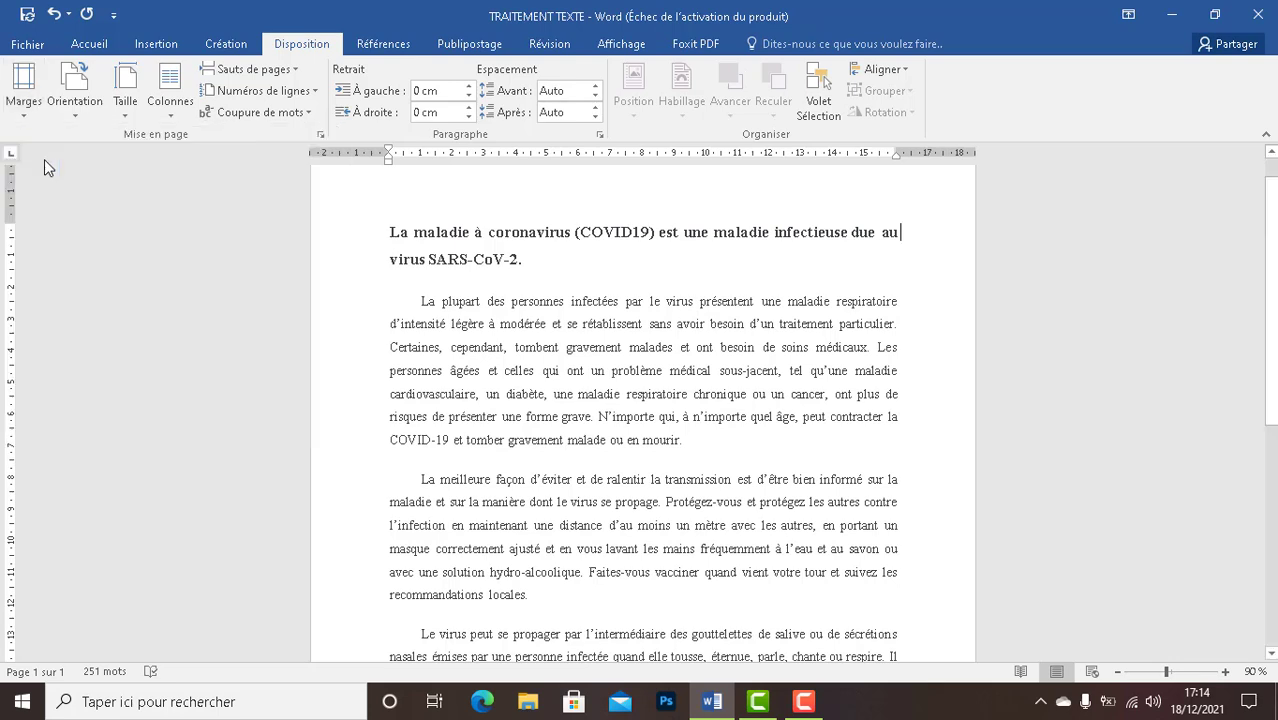